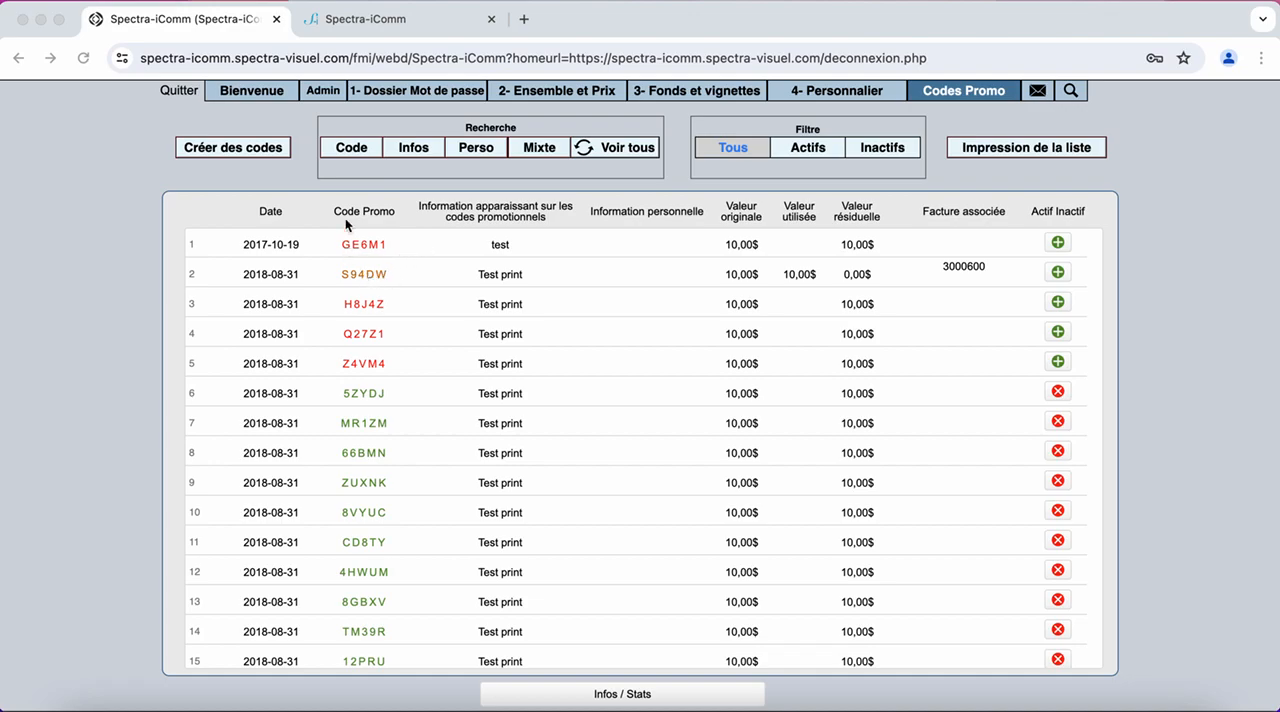
Switch to the online photo store, take the cart to checkout and continue to the order confirmation with the customer details already filled in
click(437, 28)
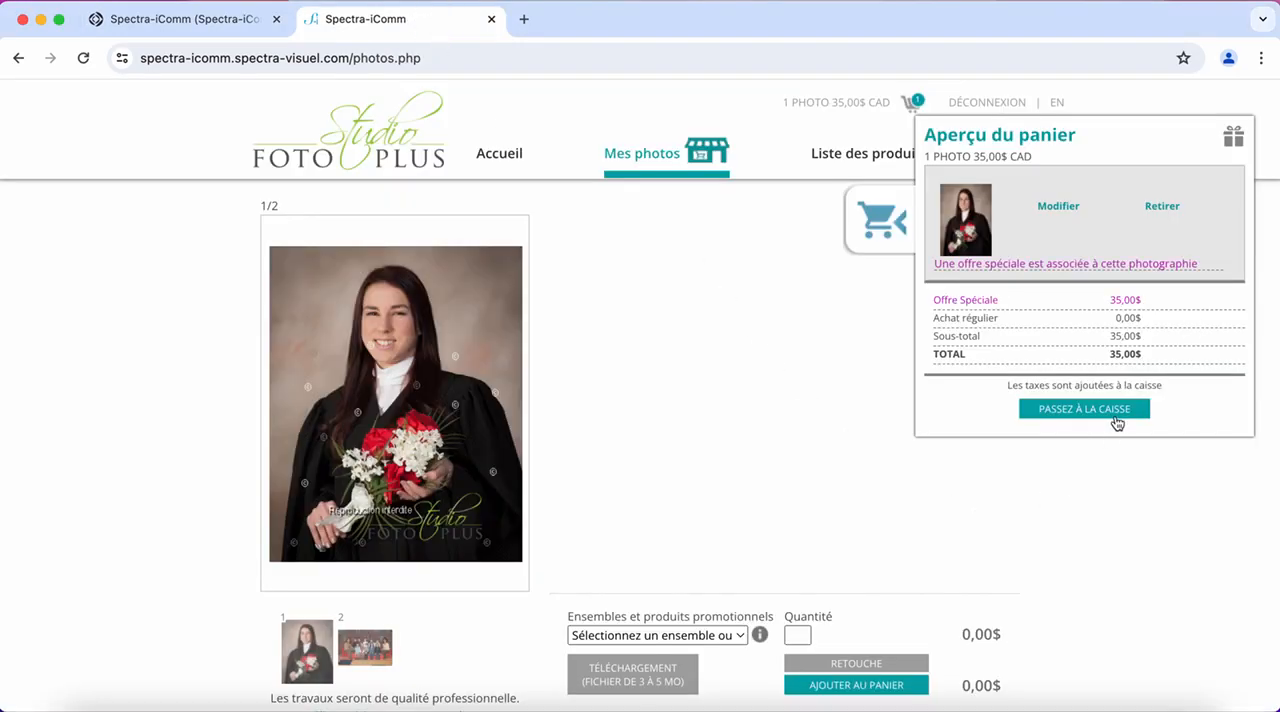
click(1088, 409)
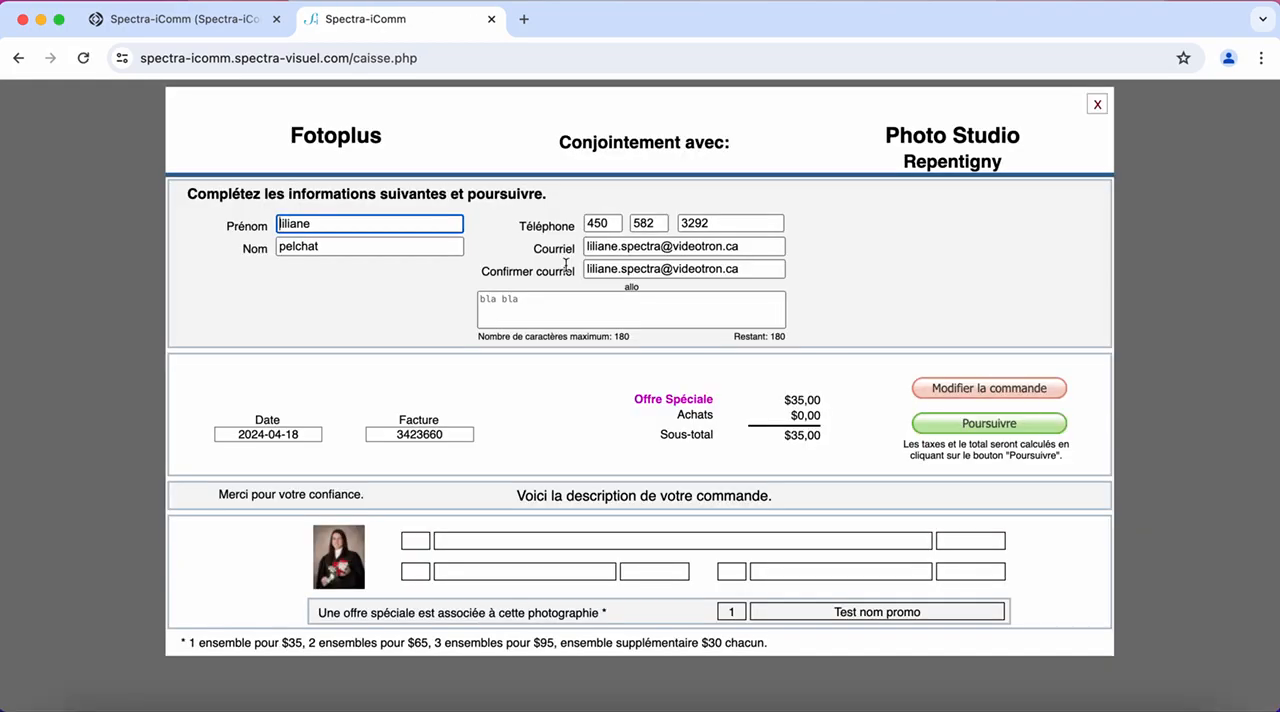
click(998, 425)
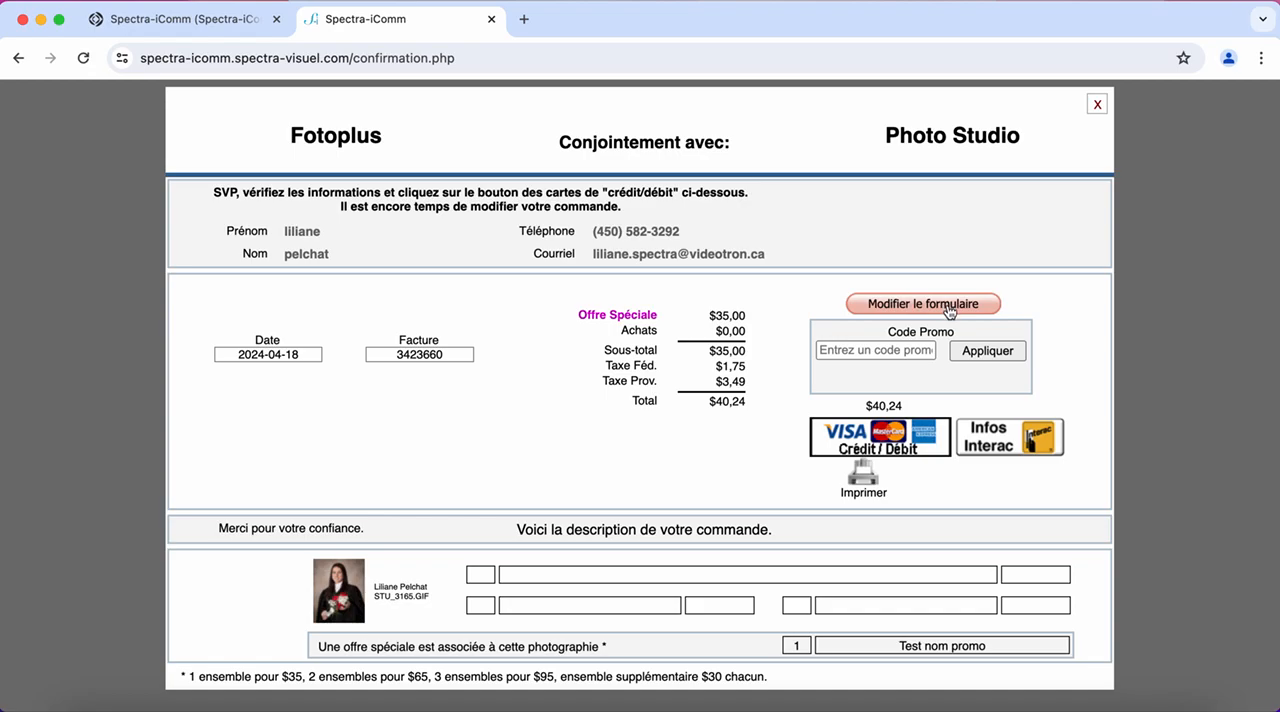
Return to the promo code administration and start creating one code with the information "Test Demo"
click(192, 18)
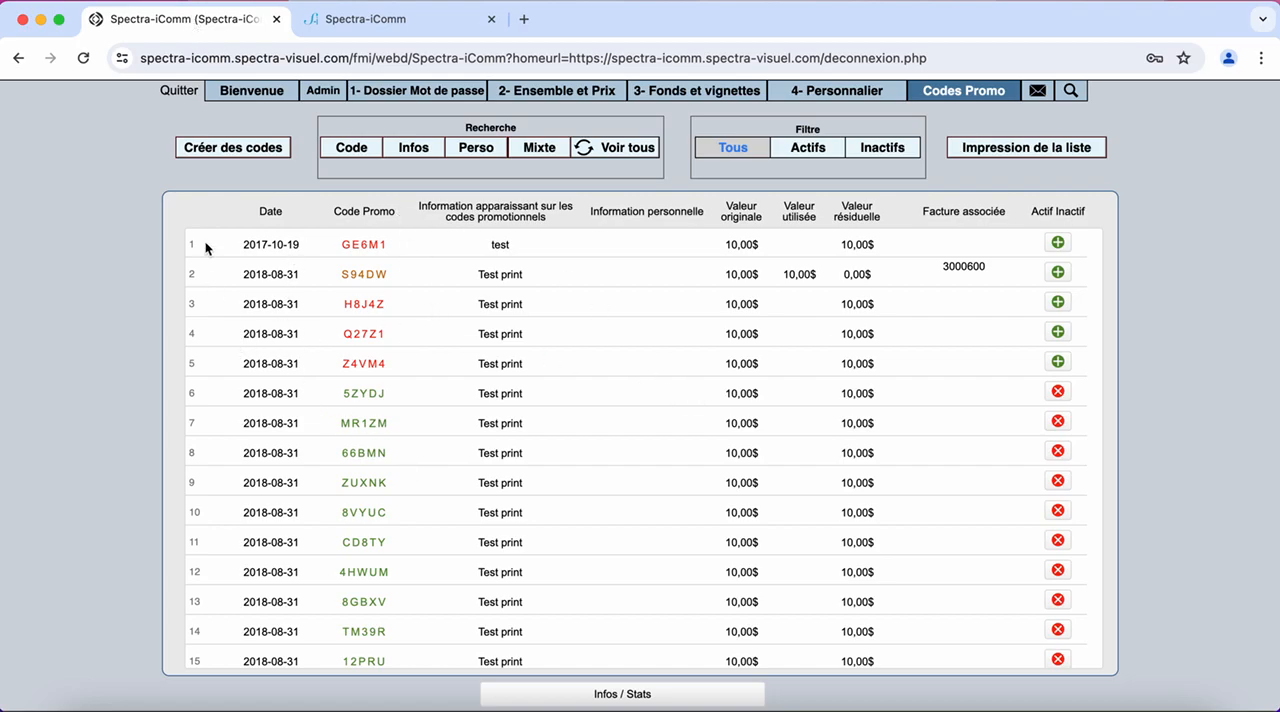
click(234, 150)
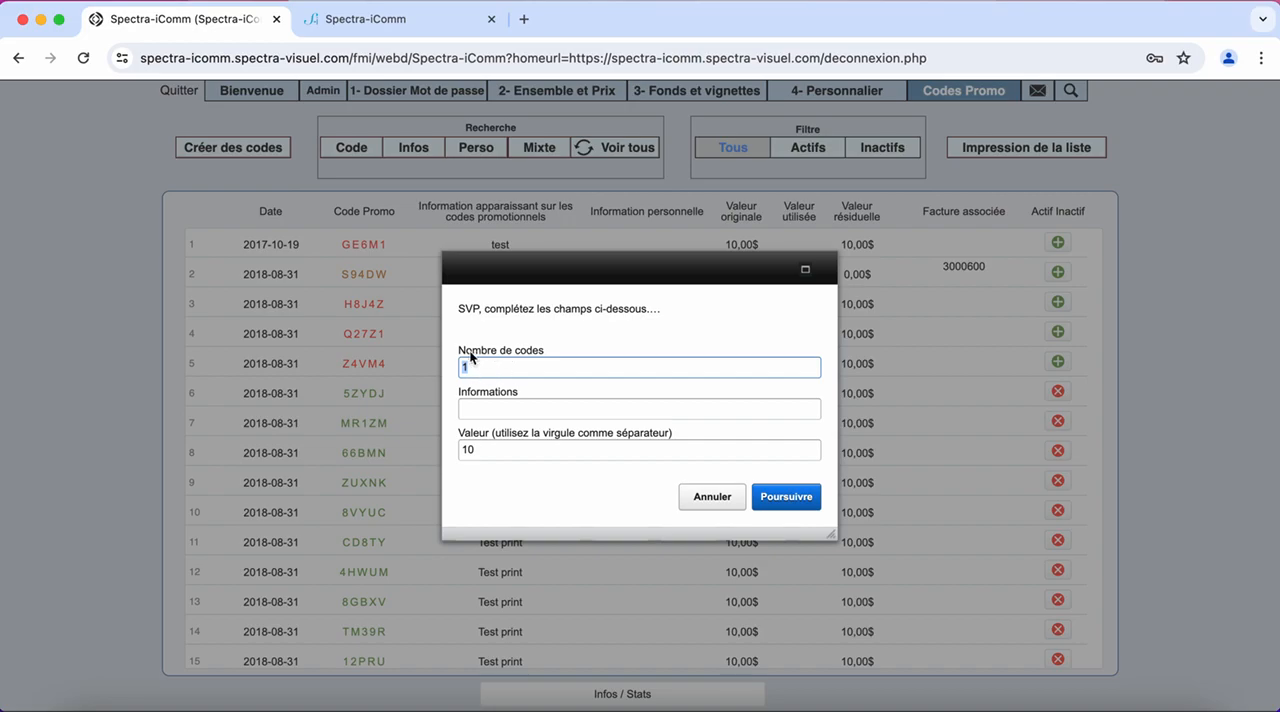
click(516, 408)
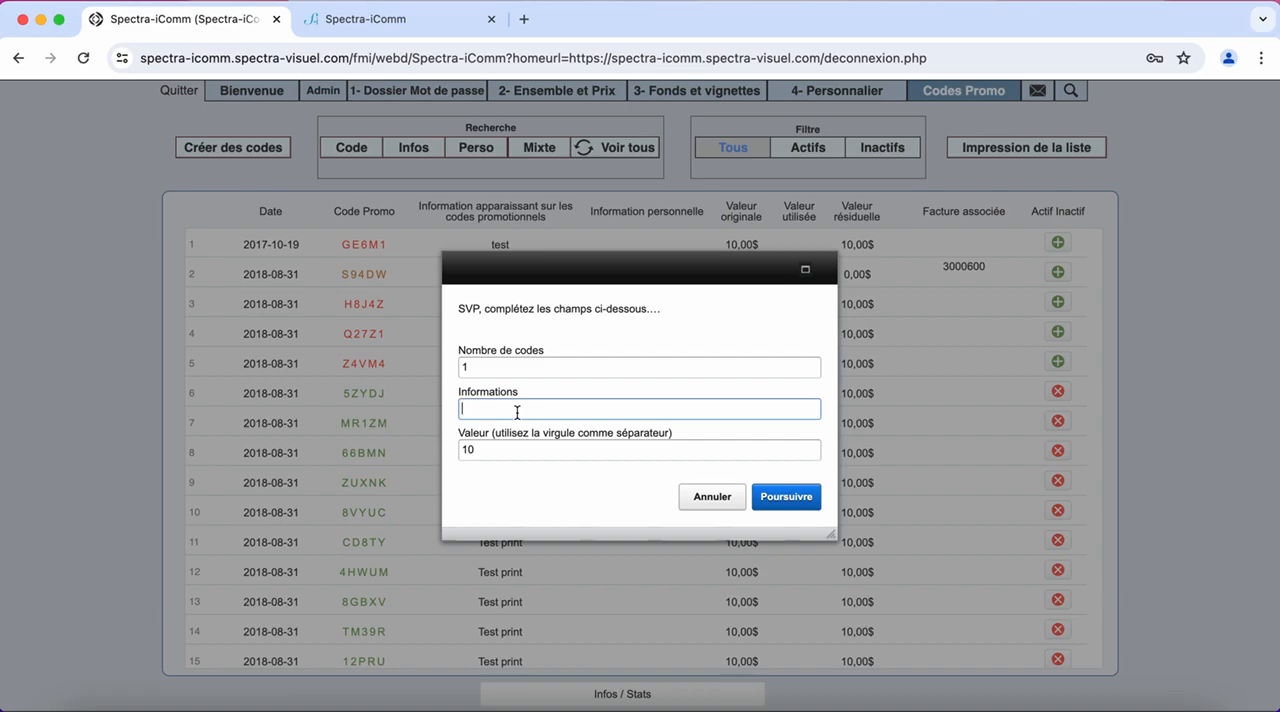
text(Test Demo)
key(Tab)
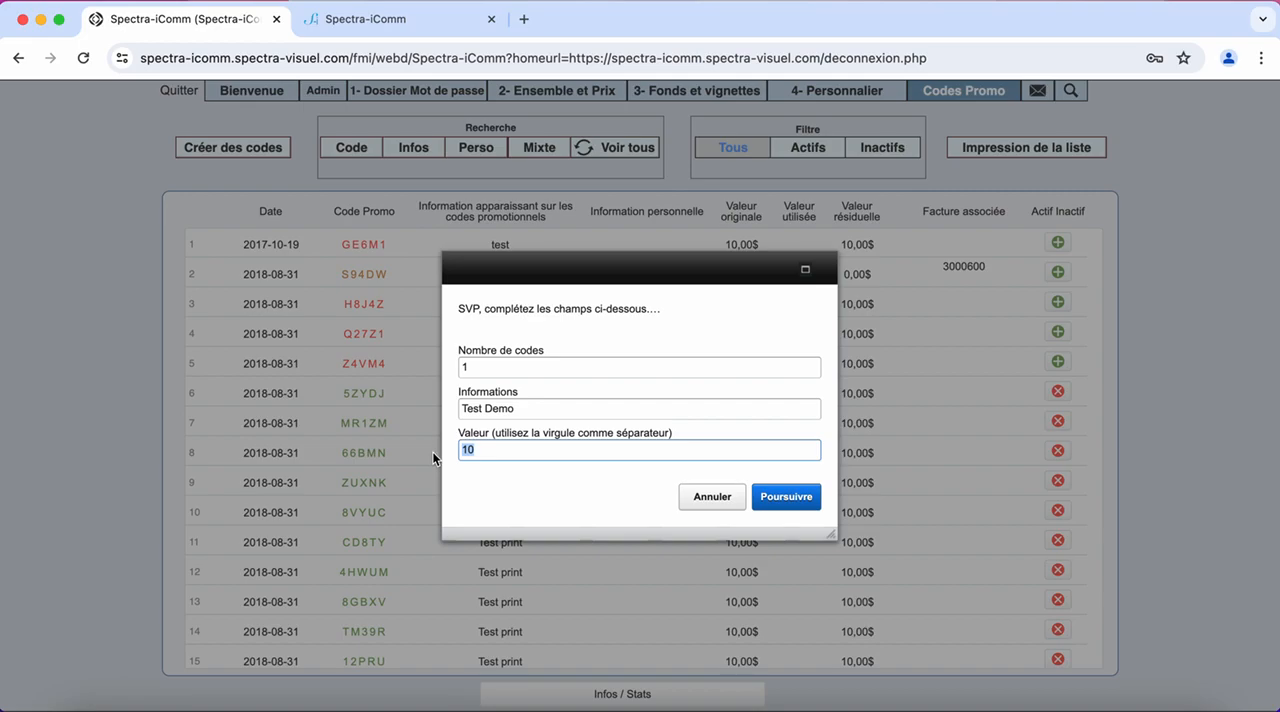
text(50,50)
click(365, 19)
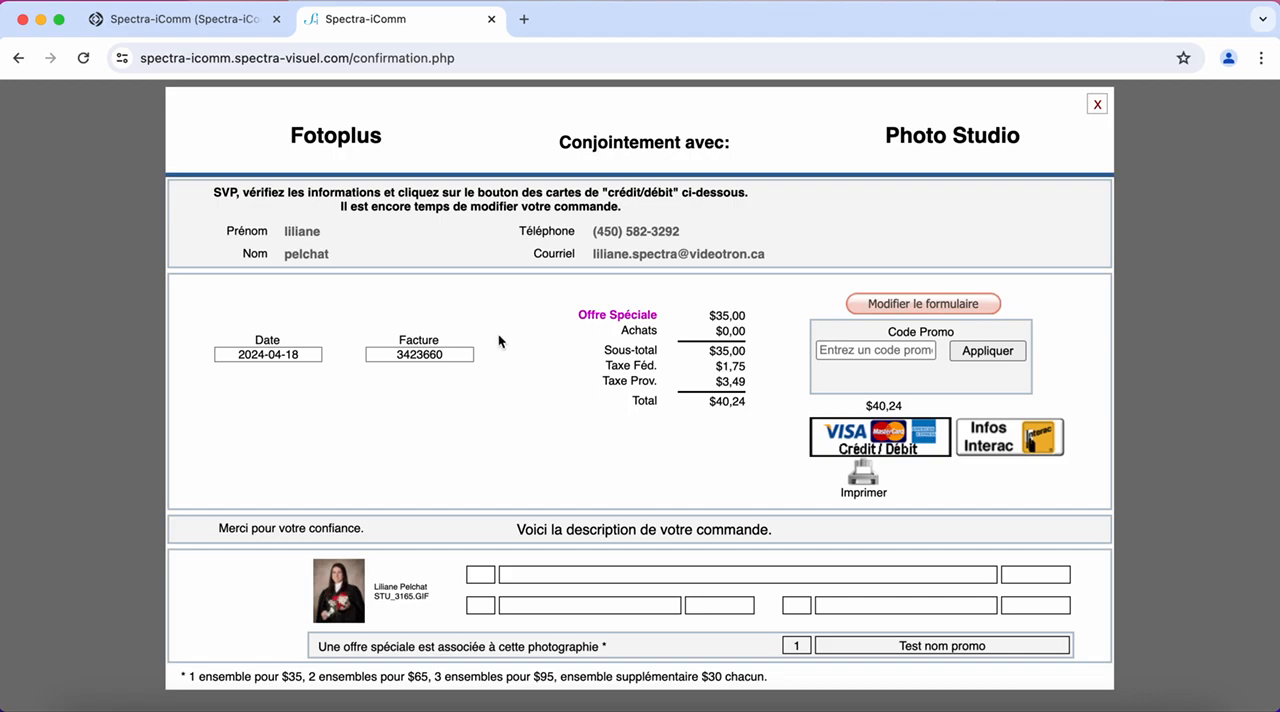
click(213, 20)
key(BackSpace)
key(BackSpace)
key(BackSpace)
key(BackSpace)
key(BackSpace)
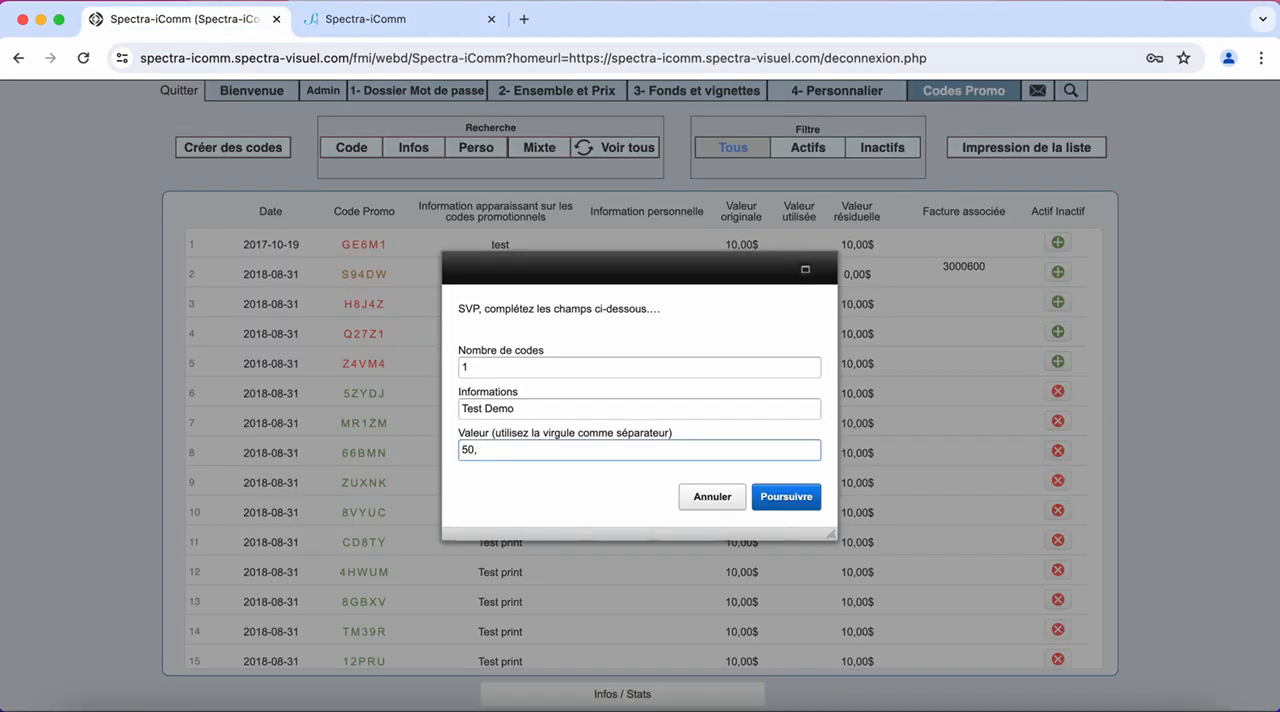
Set the new code's value to 40,24 and create the promo code
text(40,24)
click(791, 498)
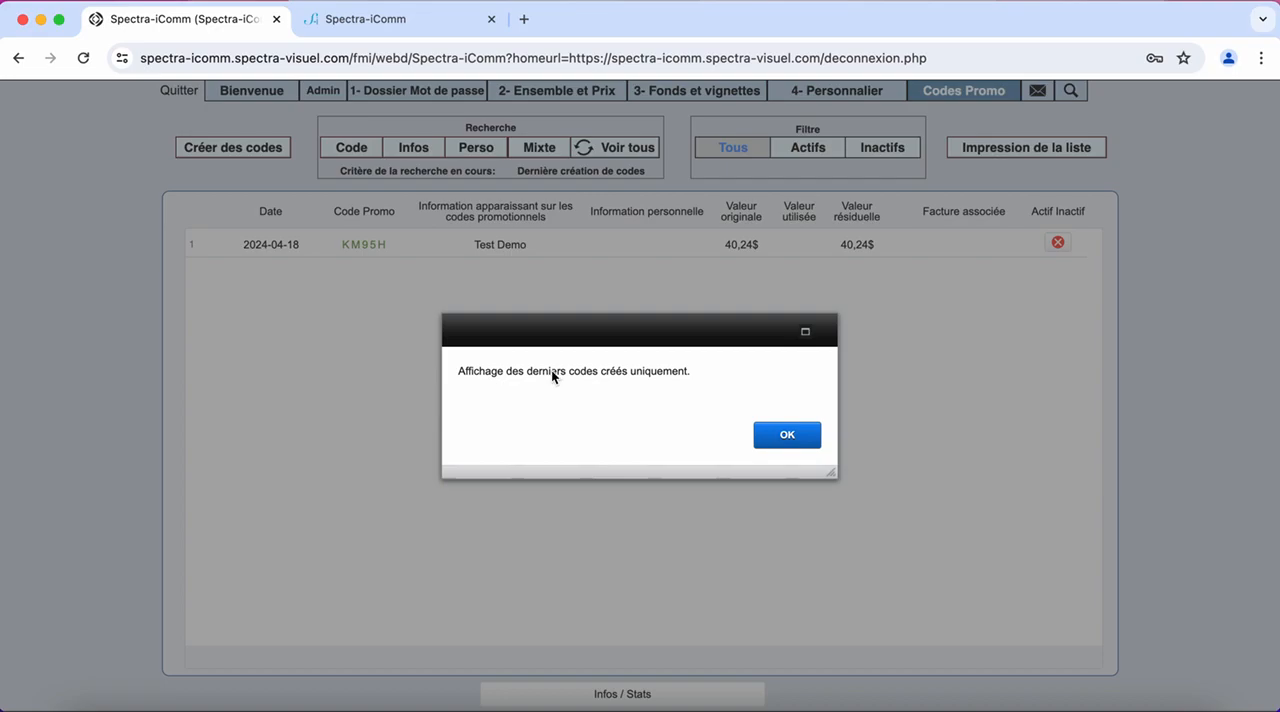
click(790, 436)
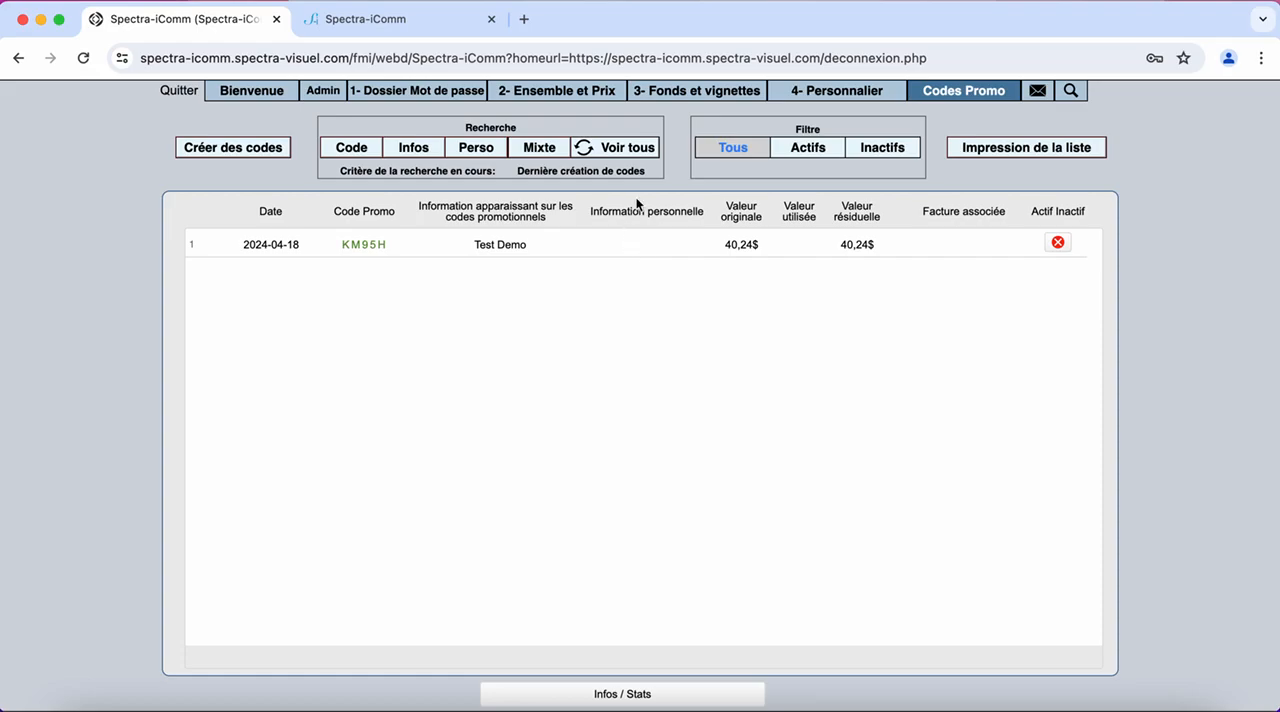
Show all promo codes and deactivate the 2018-11-29 code whose information reads "personnel"
click(633, 152)
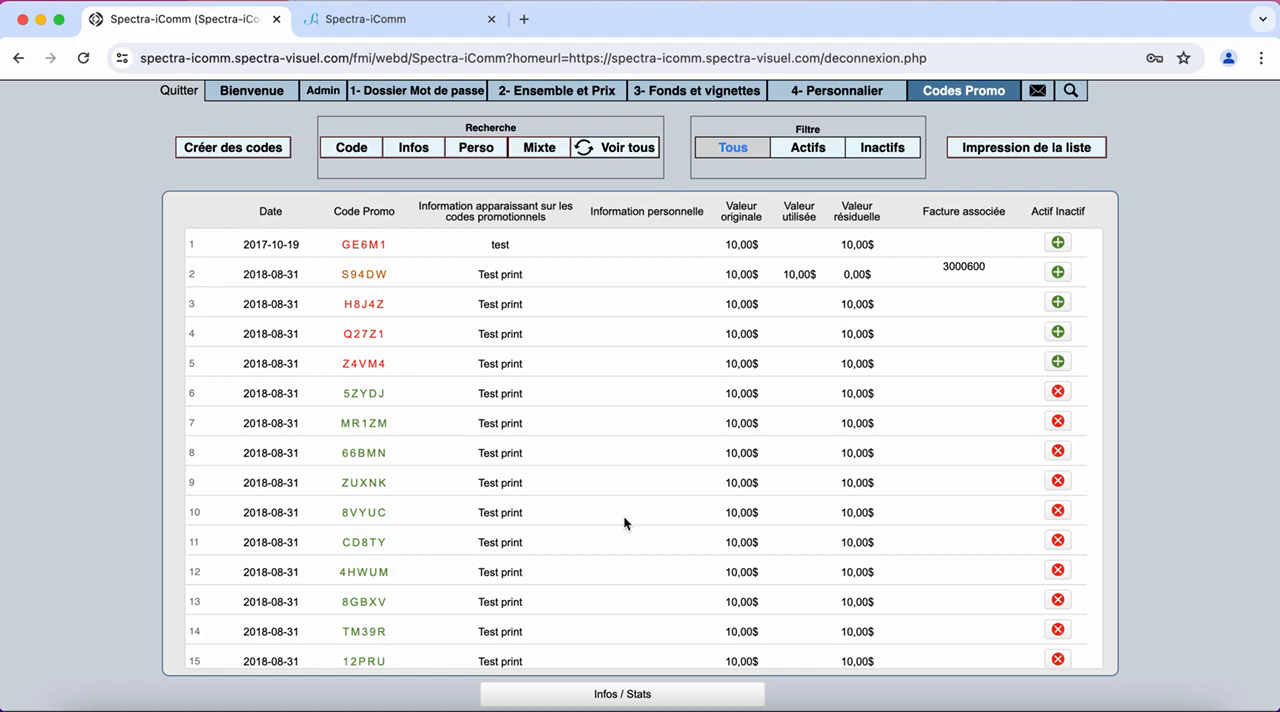
scroll(581, 401, down, 3)
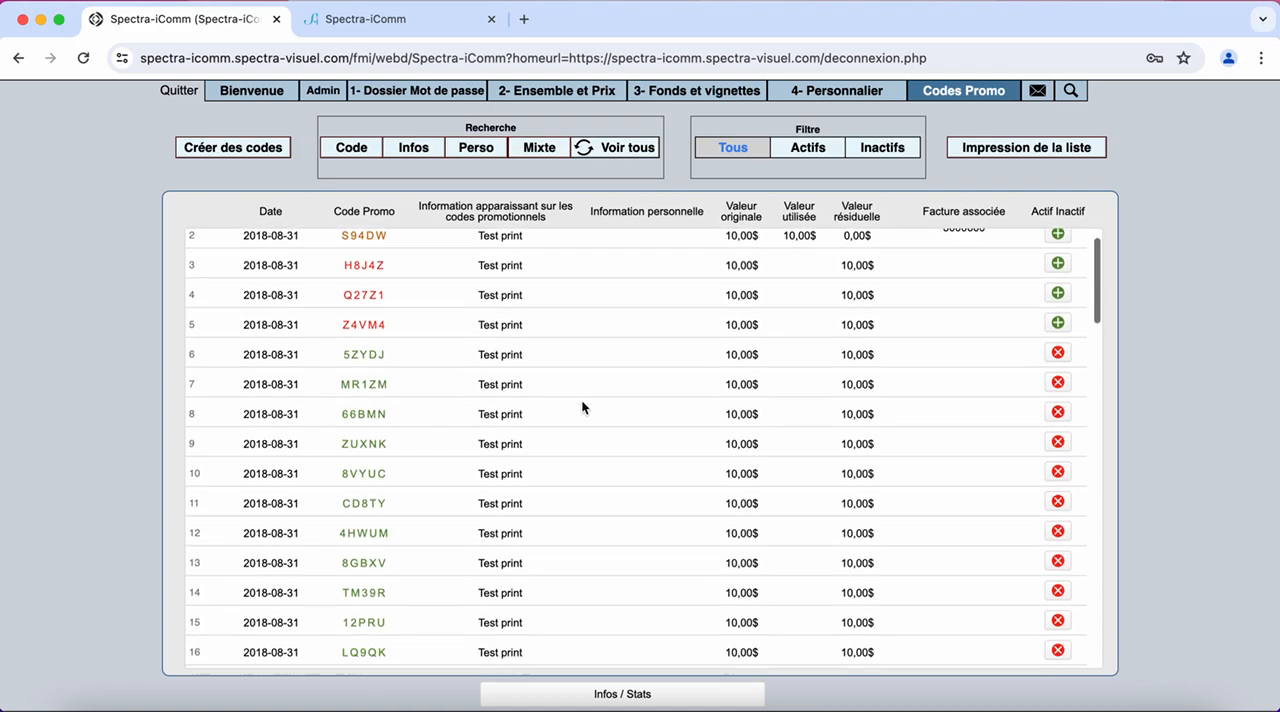
scroll(582, 404, down, 15)
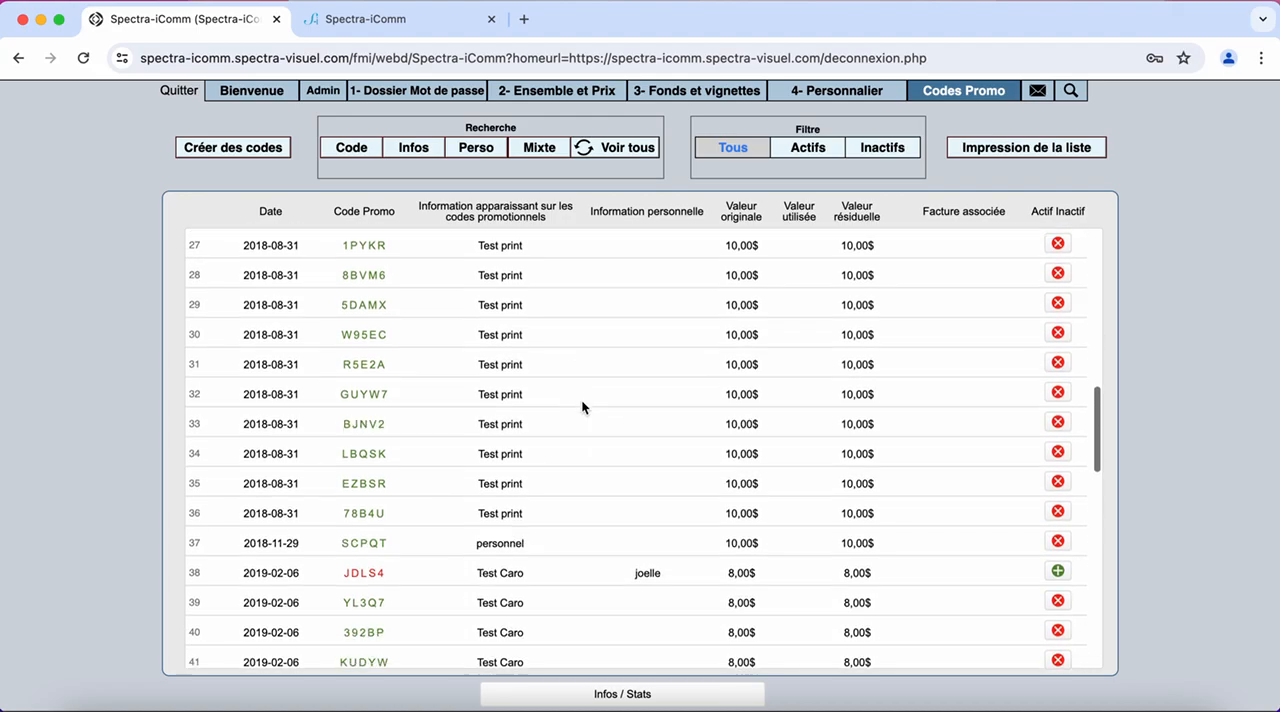
scroll(581, 399, down, 3)
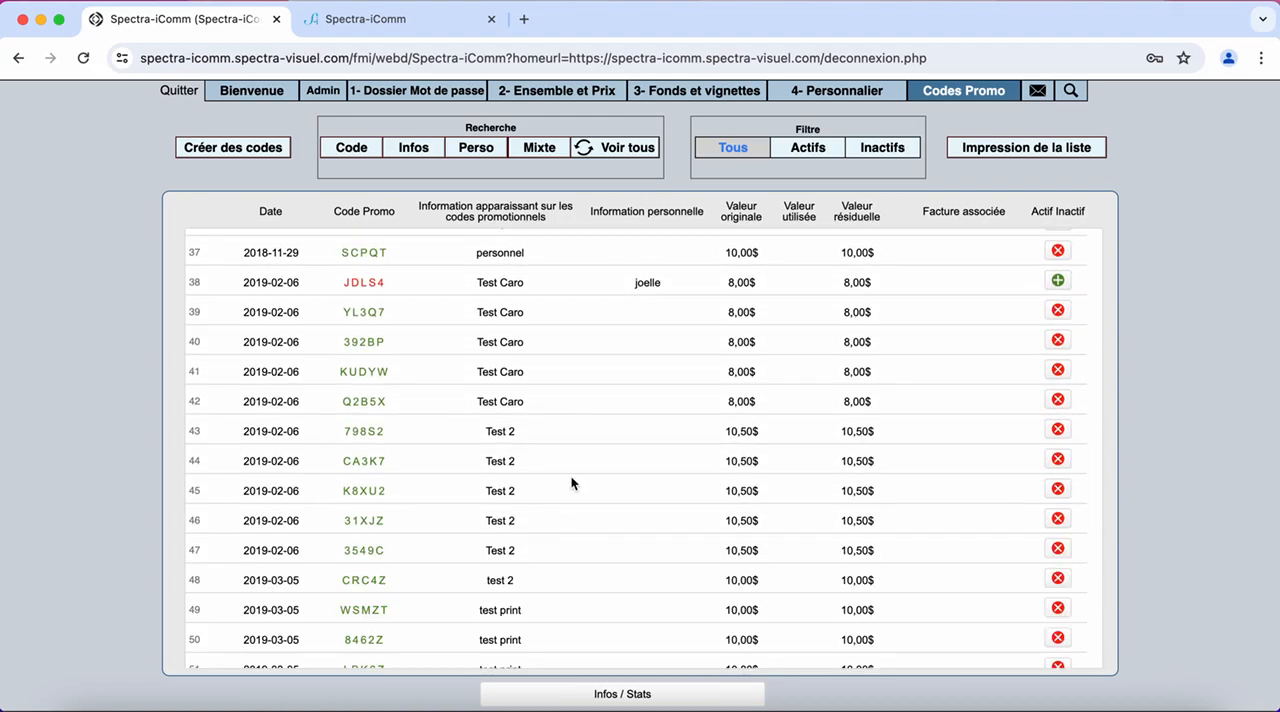
click(1058, 252)
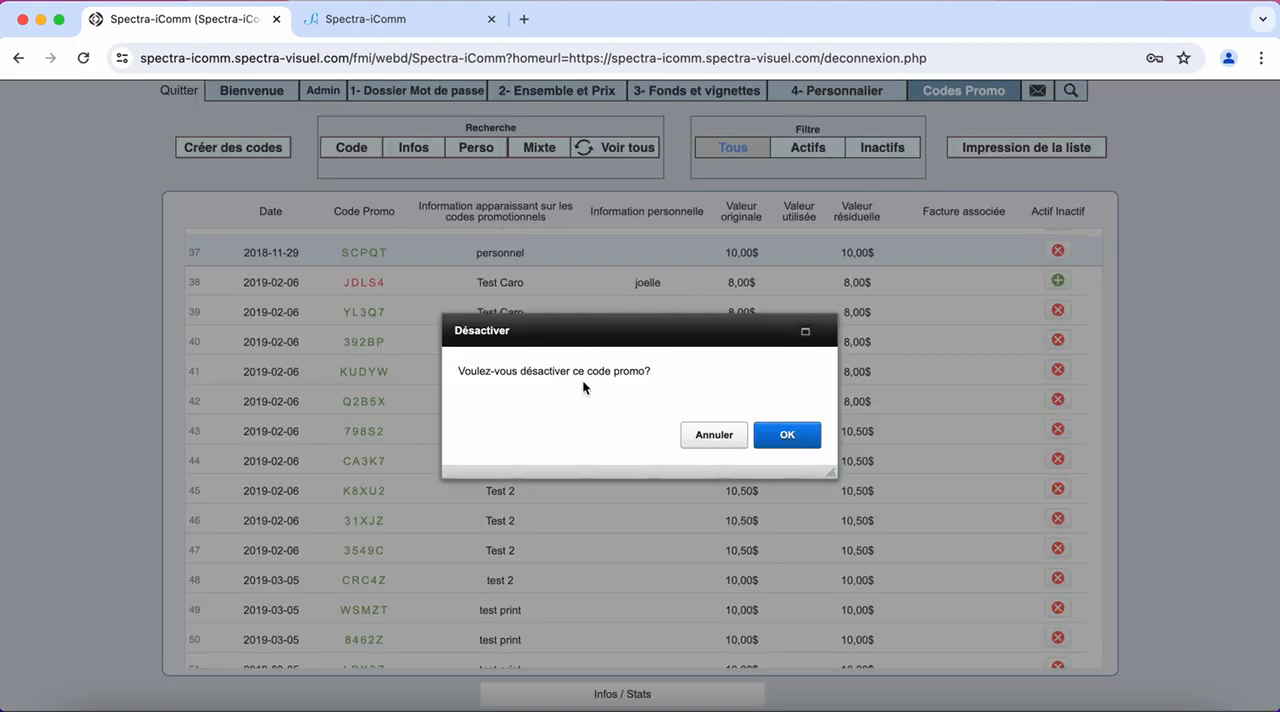
click(799, 435)
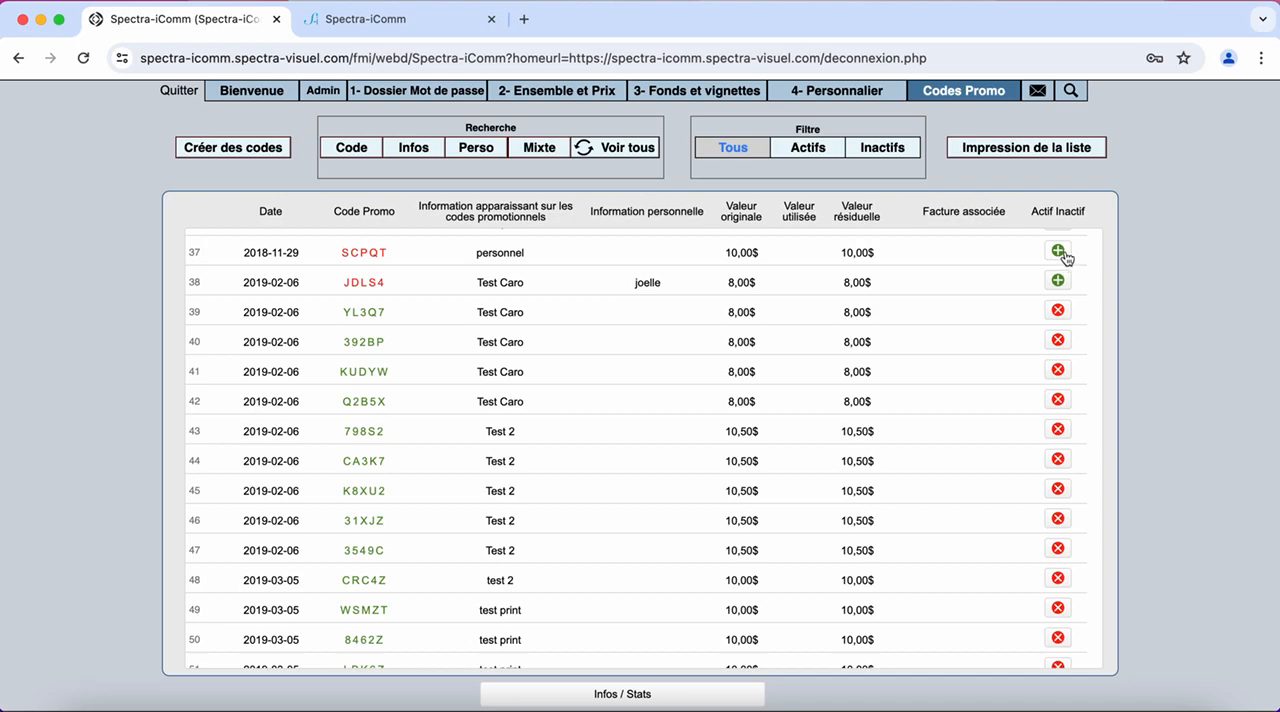
Look through the rest of the list and search the promo codes for code 333qc
scroll(762, 345, down, 1)
scroll(762, 345, down, 10)
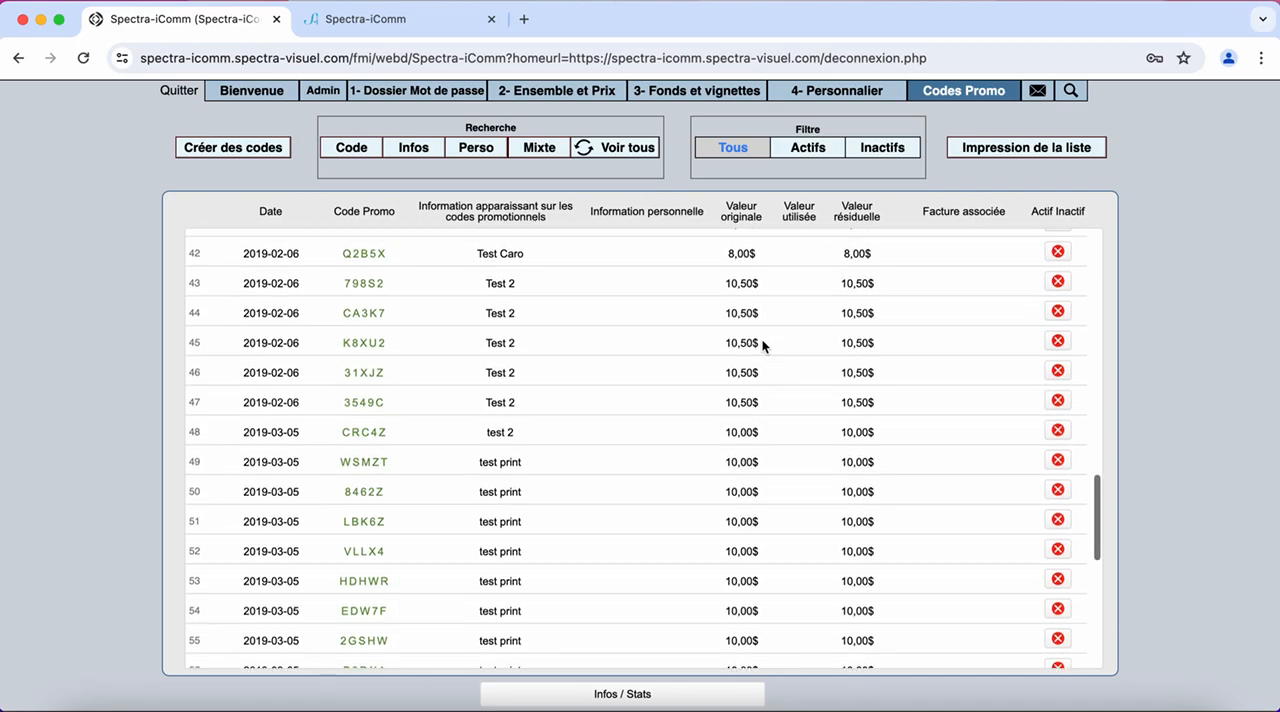
scroll(762, 345, down, 1)
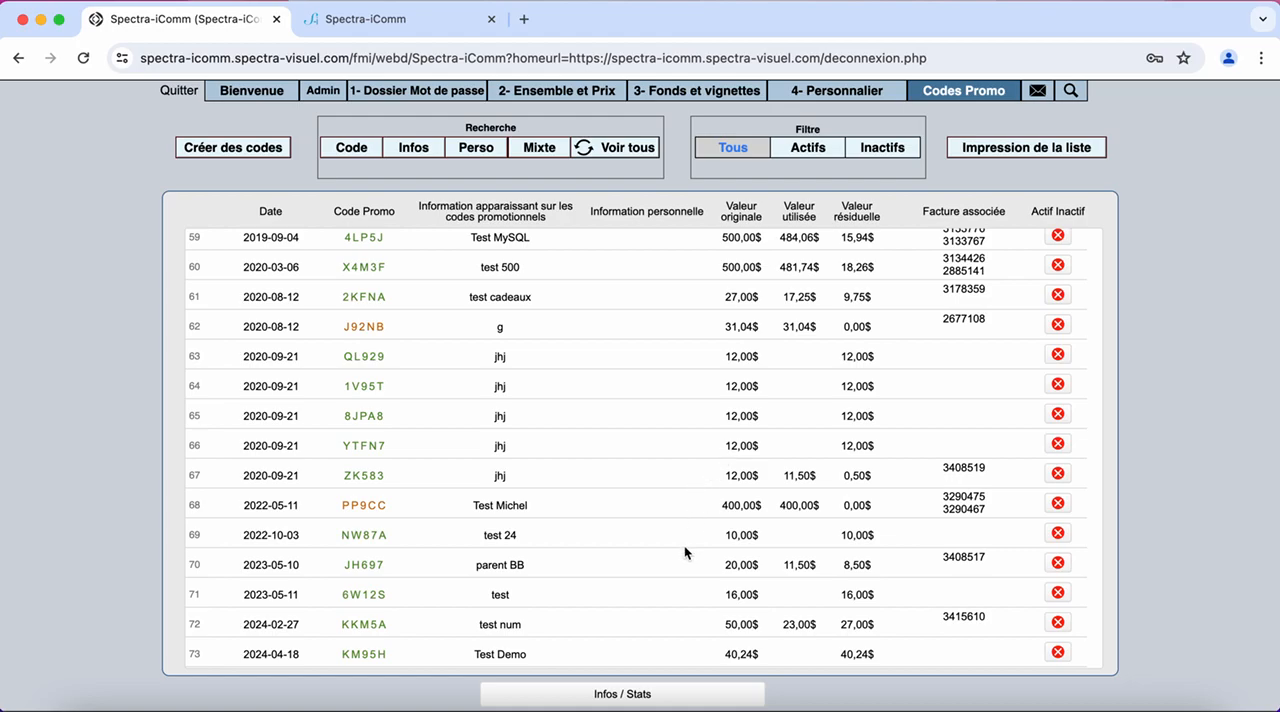
scroll(684, 550, up, 1)
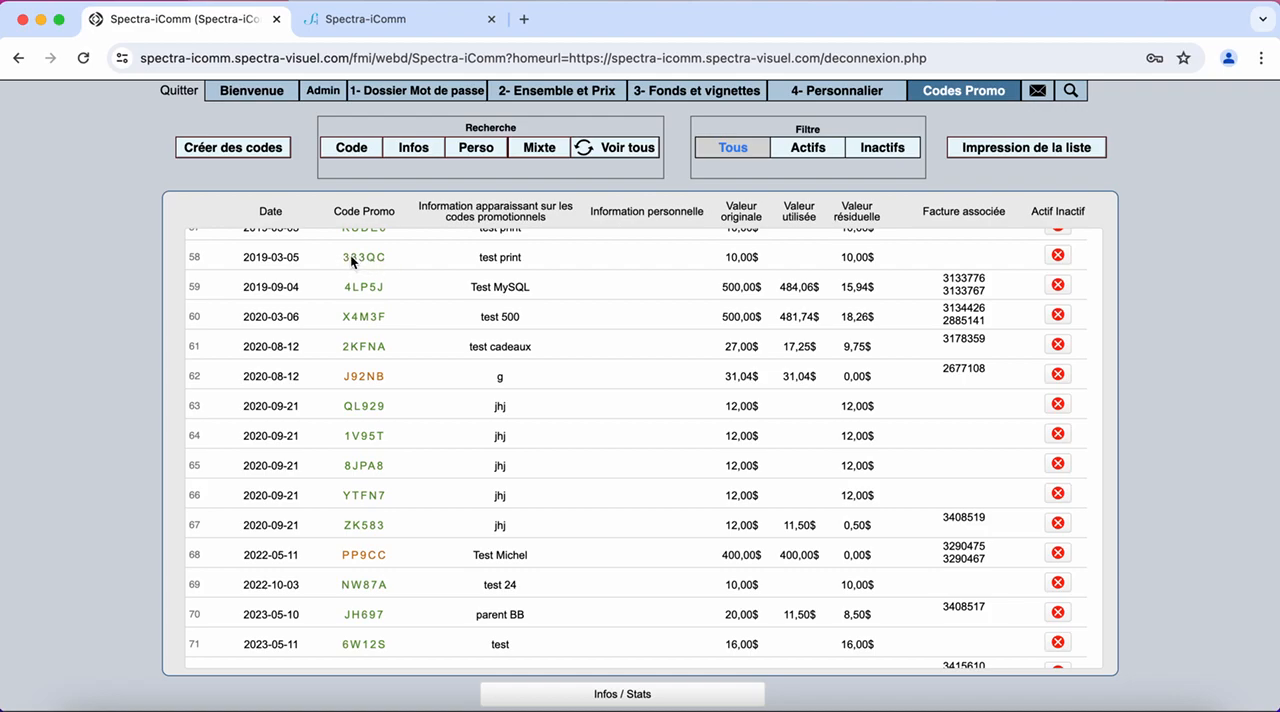
click(352, 147)
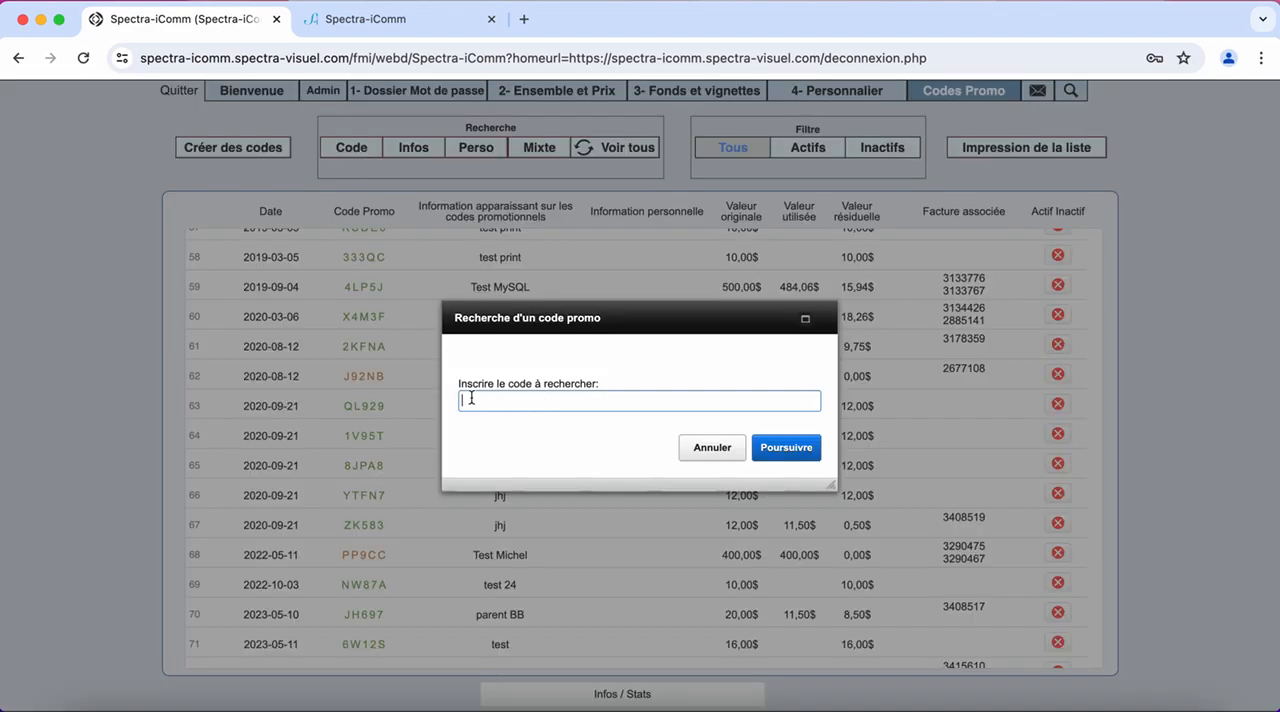
click(525, 401)
text(333qc)
click(796, 455)
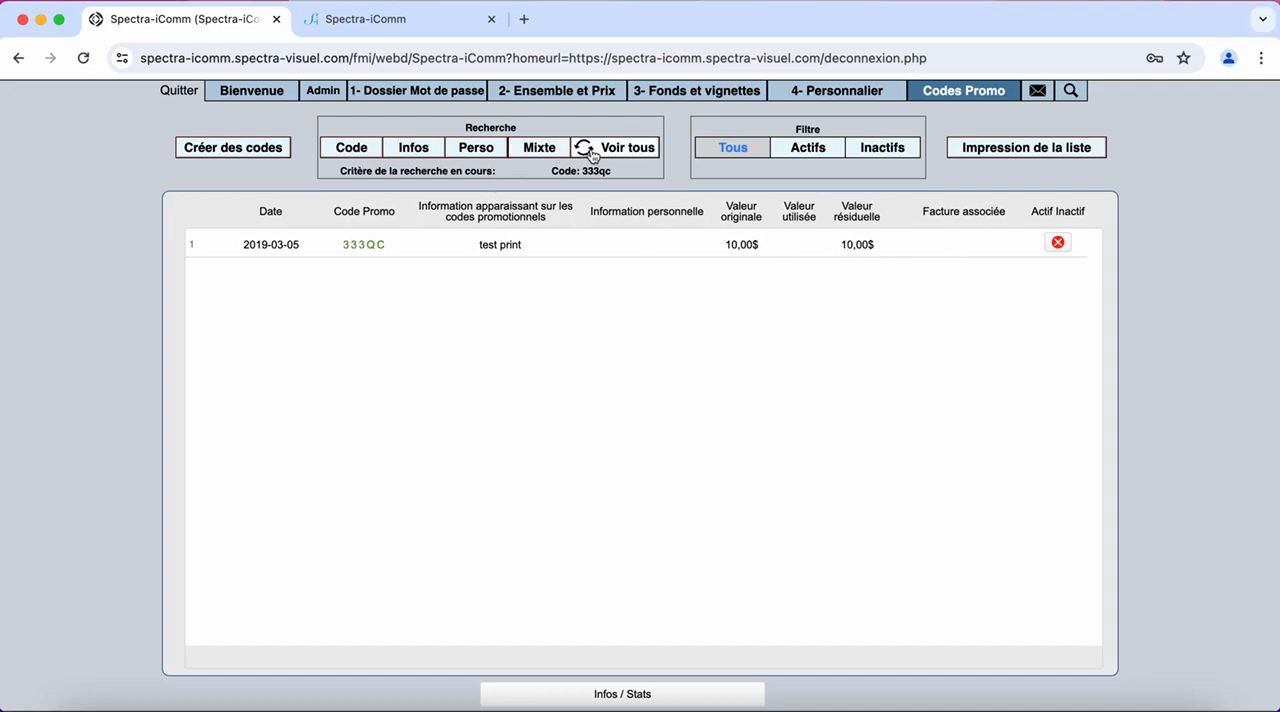
Clear the code search and search the promo codes' information for "Test print"
click(628, 148)
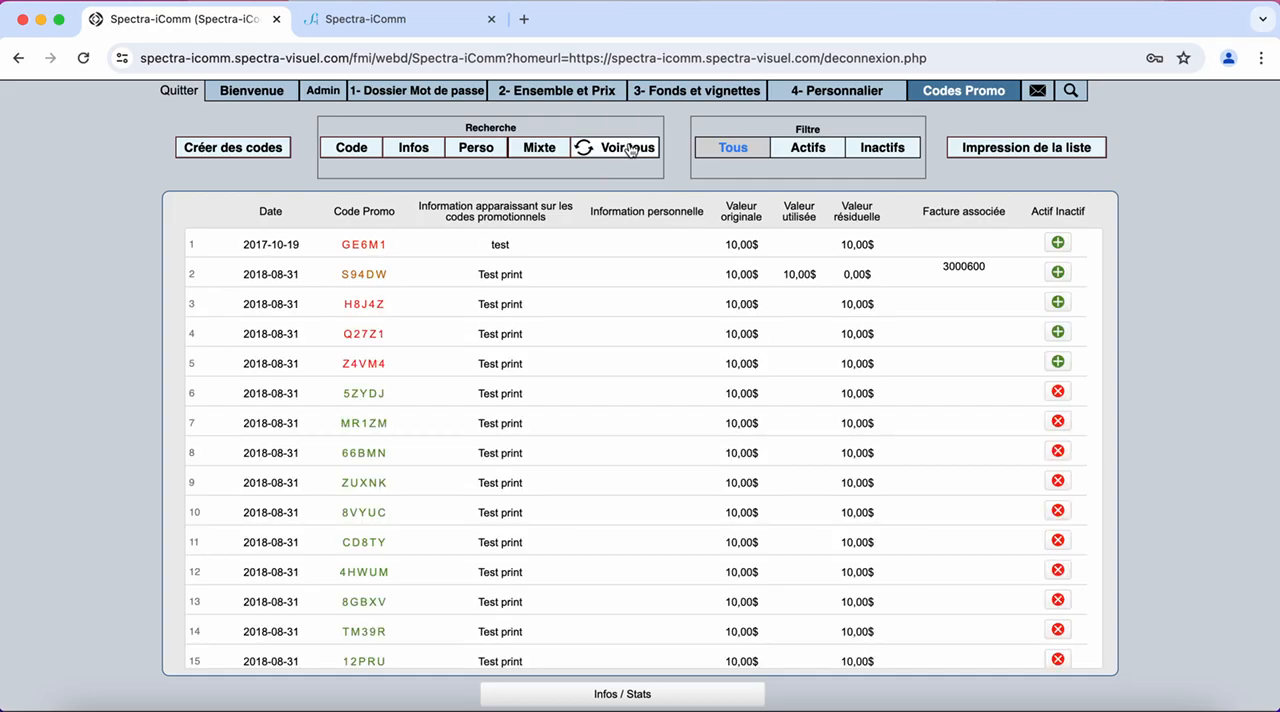
click(416, 152)
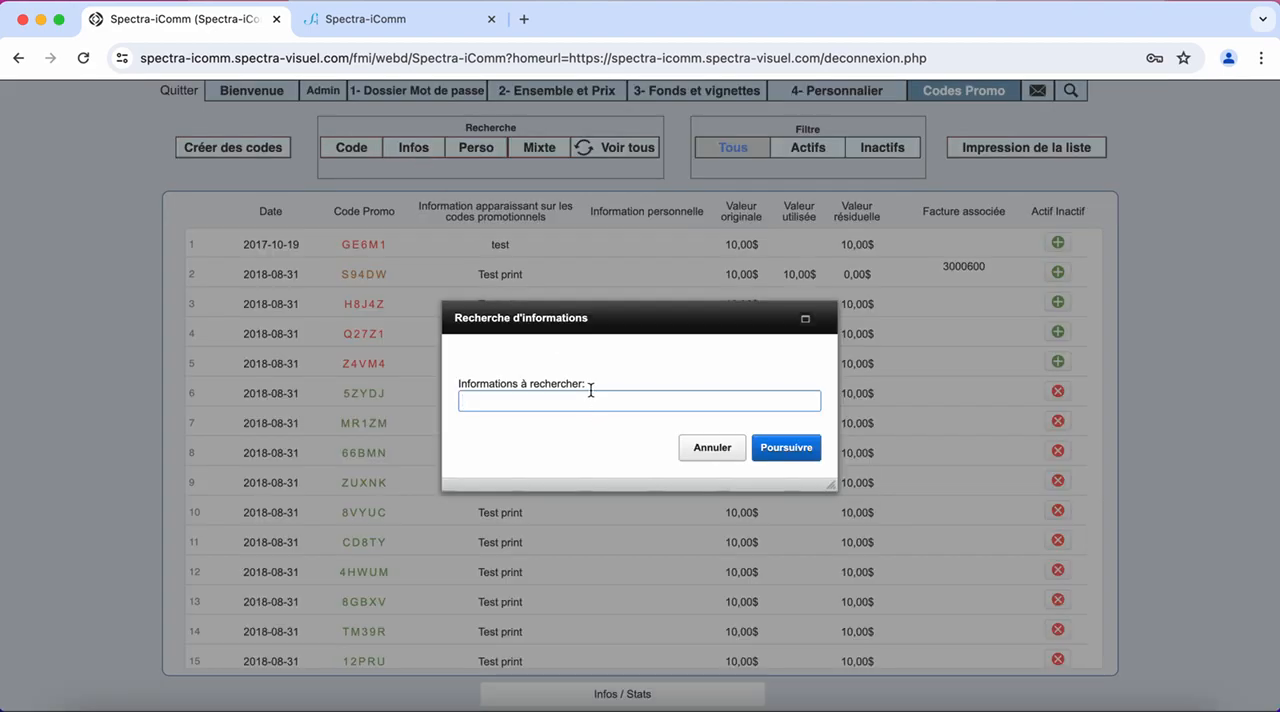
text(Test print)
key(Return)
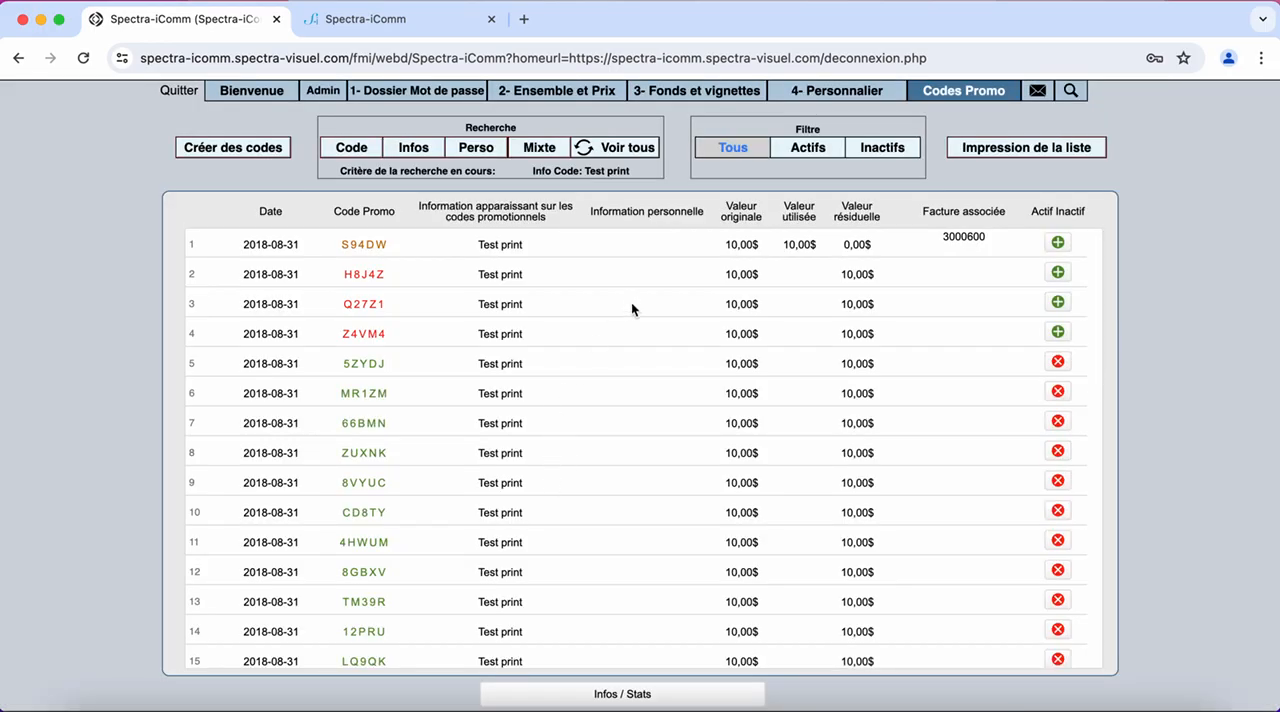
Review the codes matching the information search, restore the full list and go to its most recent entries
scroll(498, 392, down, 10)
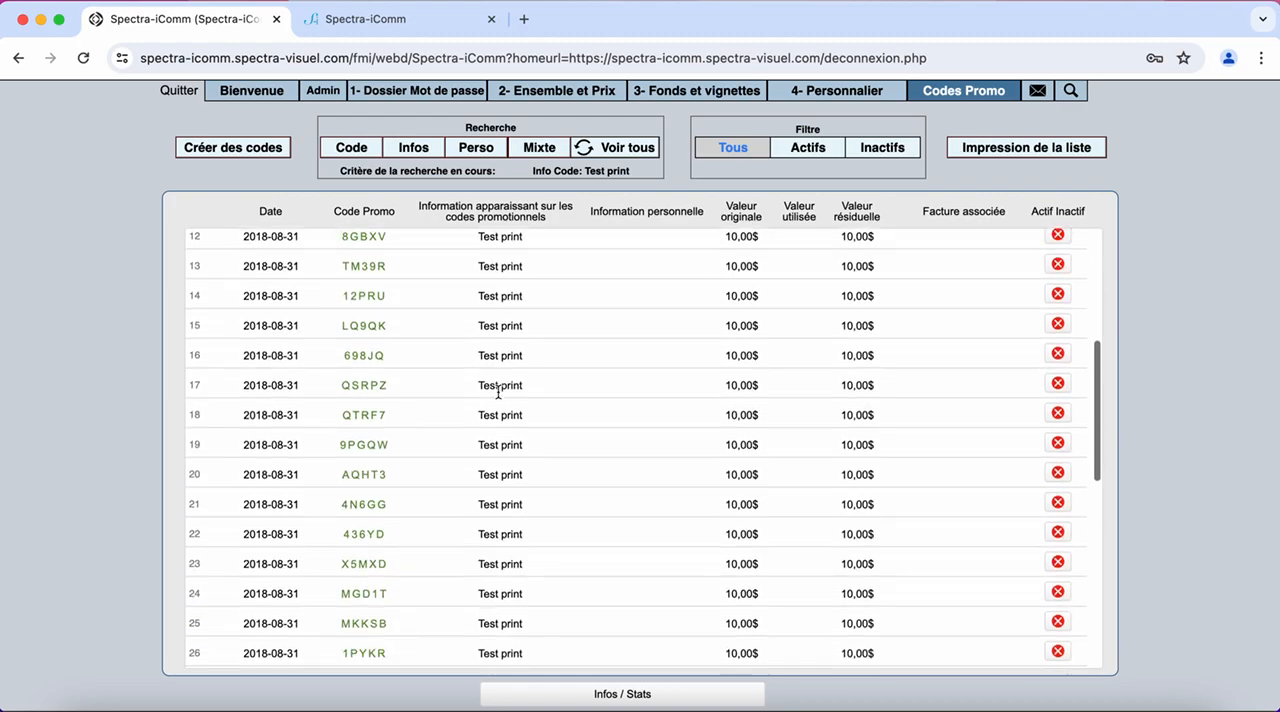
scroll(498, 392, up, 10)
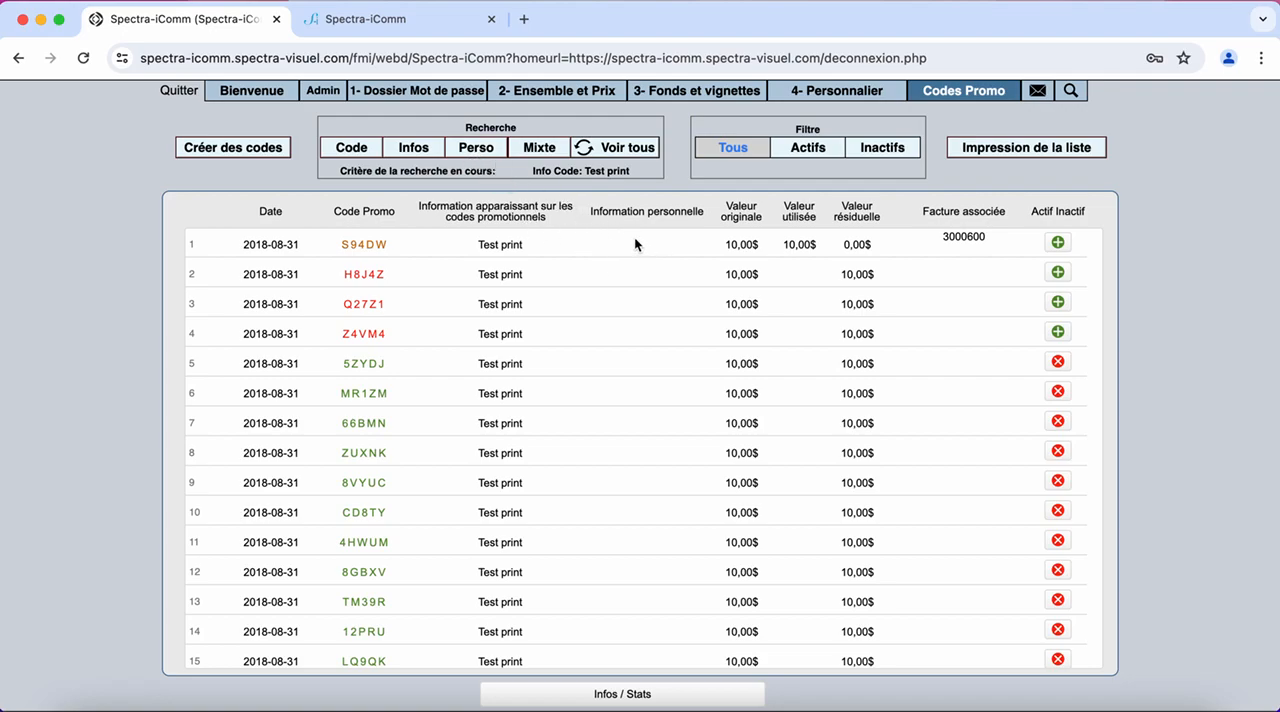
click(626, 150)
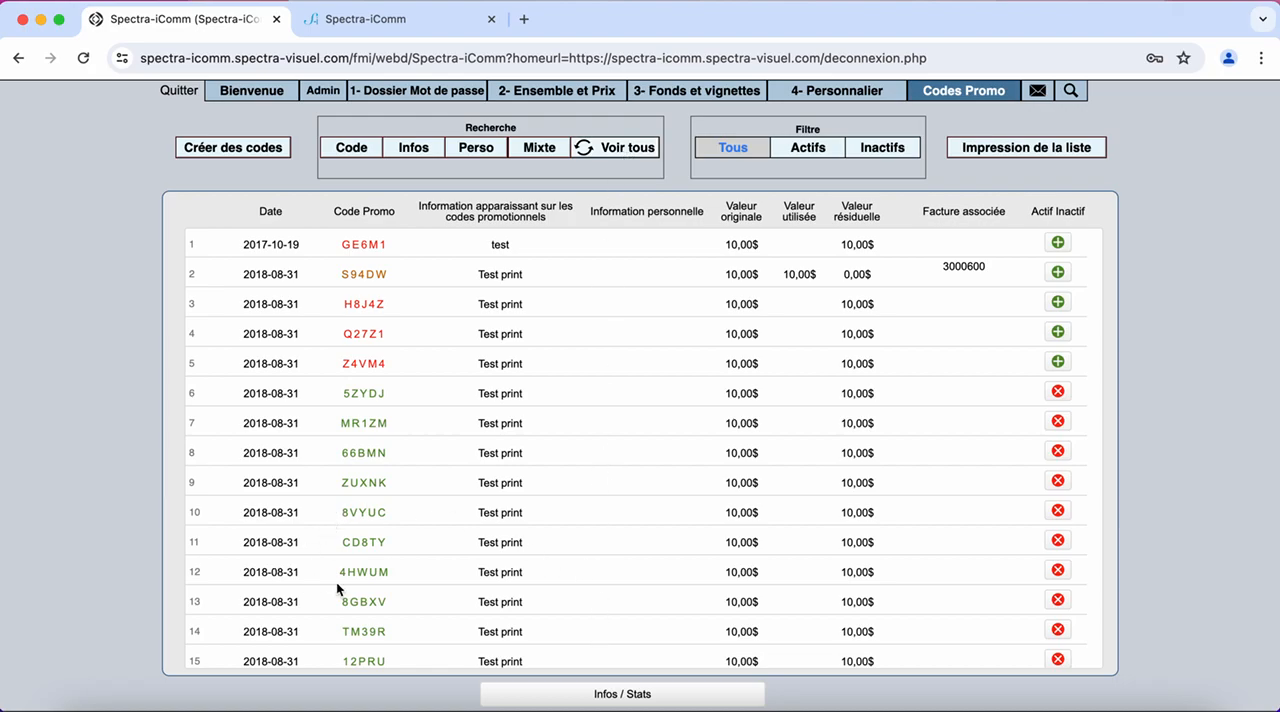
scroll(336, 582, down, 20)
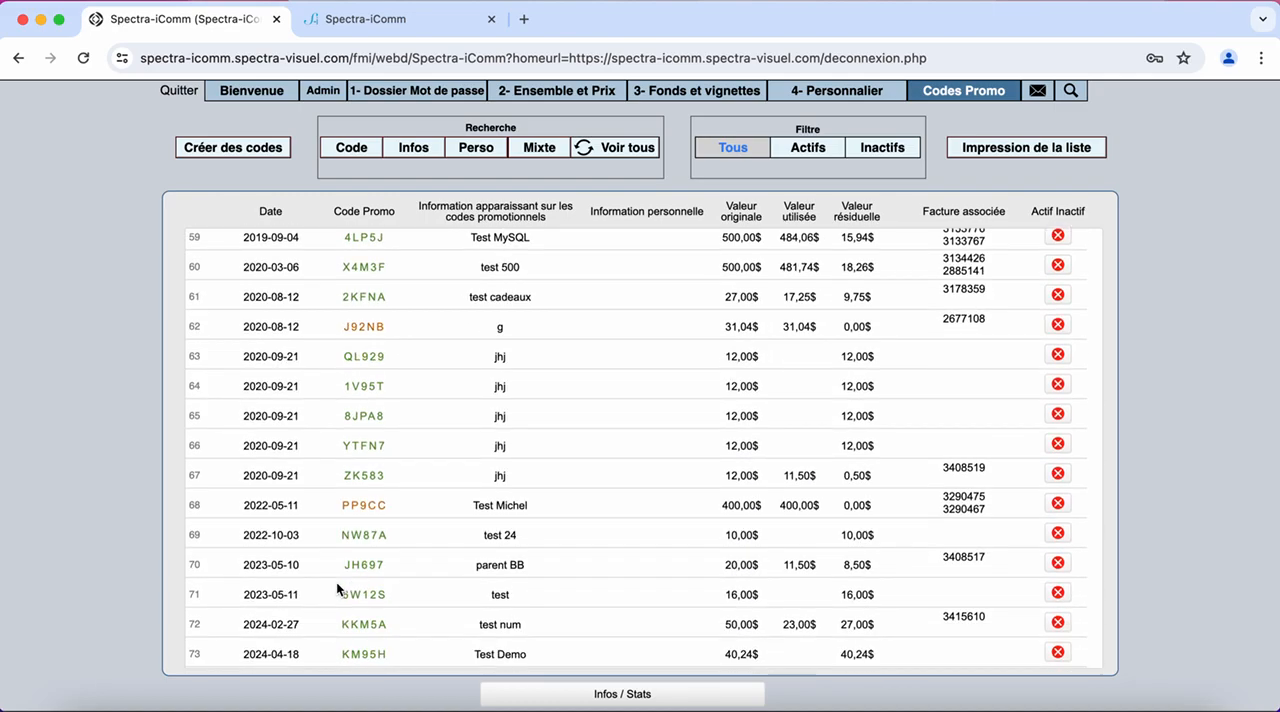
Enter "Tester les listes" as the personal information of the "Test Demo" promo code
click(634, 654)
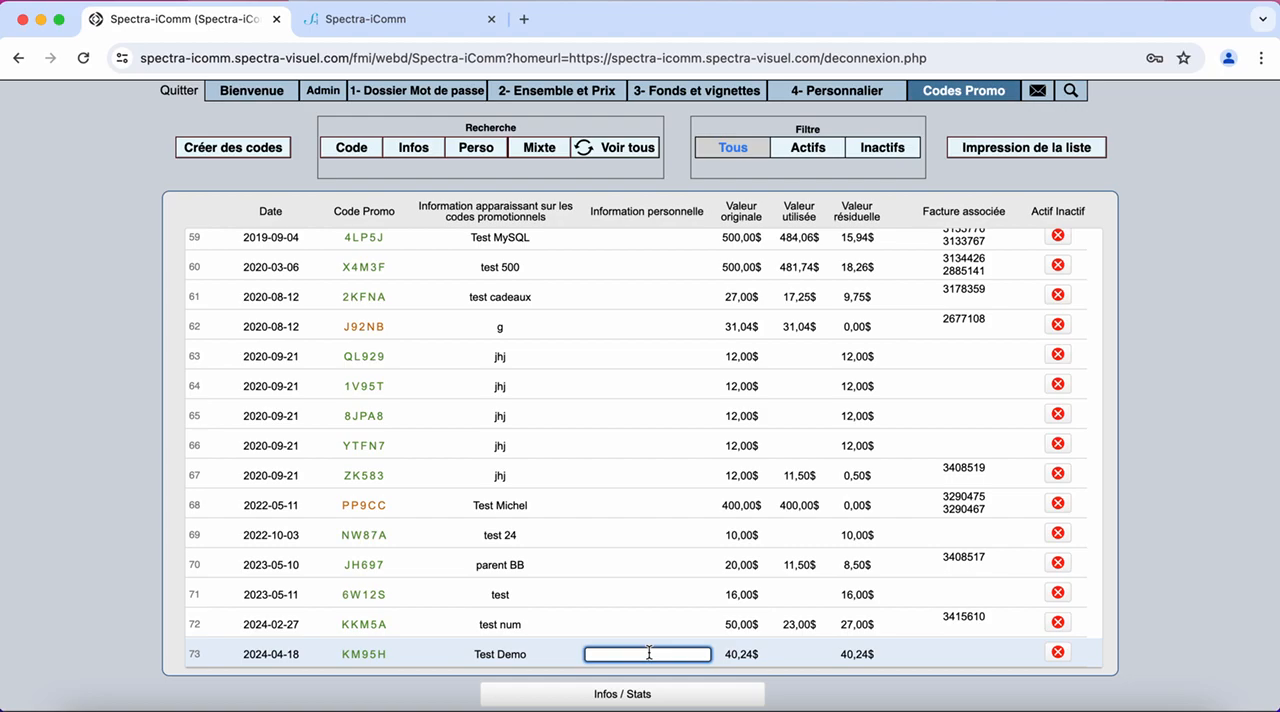
text(Tester les listes)
click(536, 656)
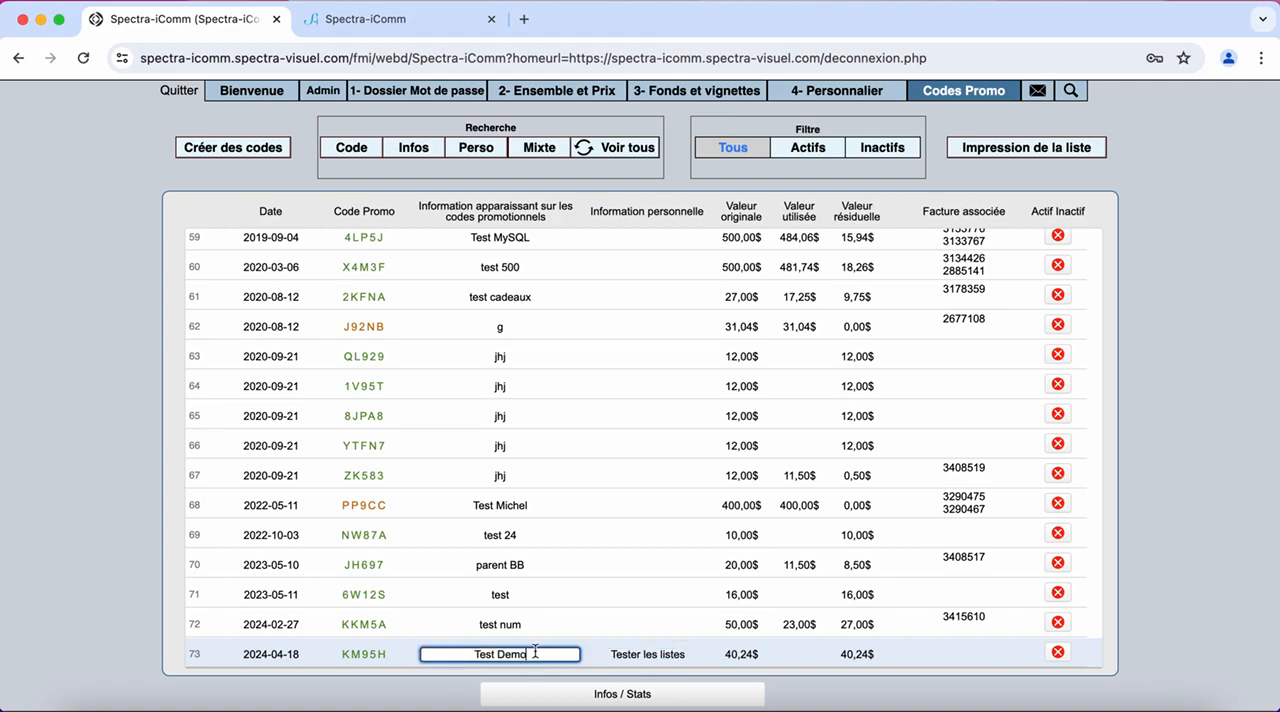
Replace the personal information of the "Test Demo" promo code with "Client insatisfait"
click(648, 654)
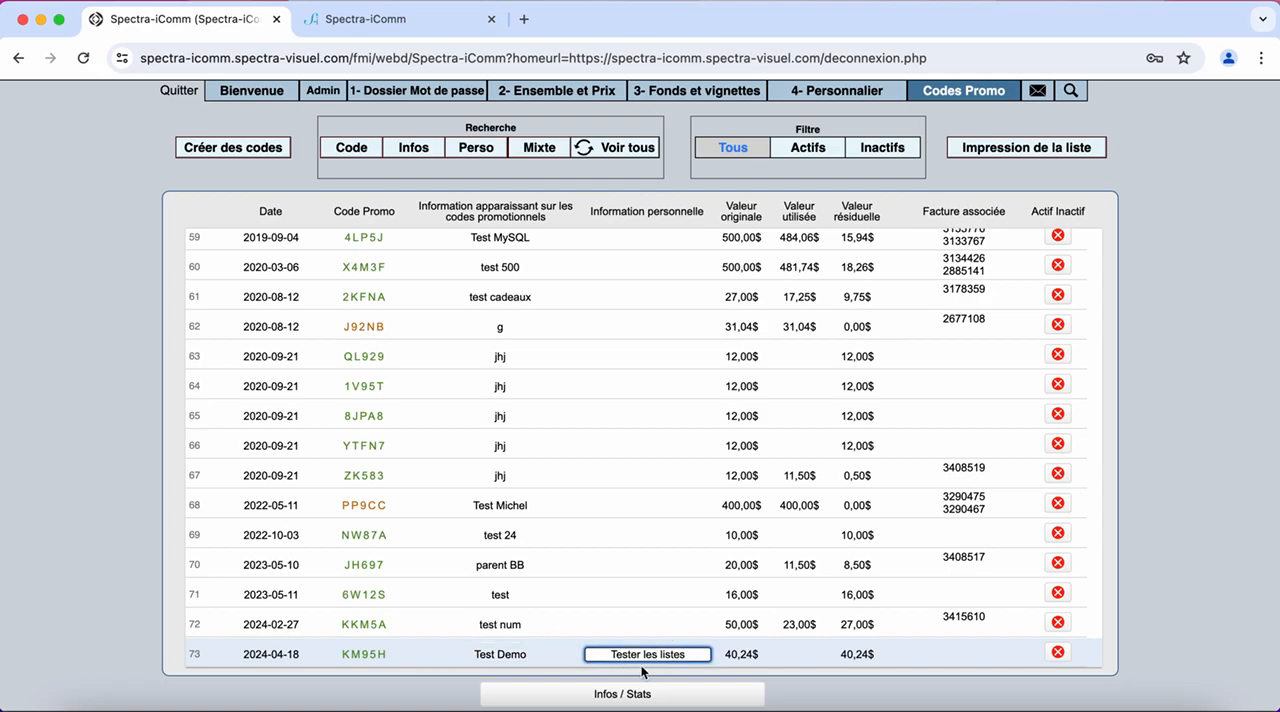
drag(704, 656, 535, 660)
key(BackSpace)
text(Client insta)
key(BackSpace)
key(BackSpace)
text(atosfai)
key(BackSpace)
key(BackSpace)
key(BackSpace)
key(BackSpace)
key(BackSpace)
text(isfait)
Search the promo codes' personal information for "client"
click(480, 155)
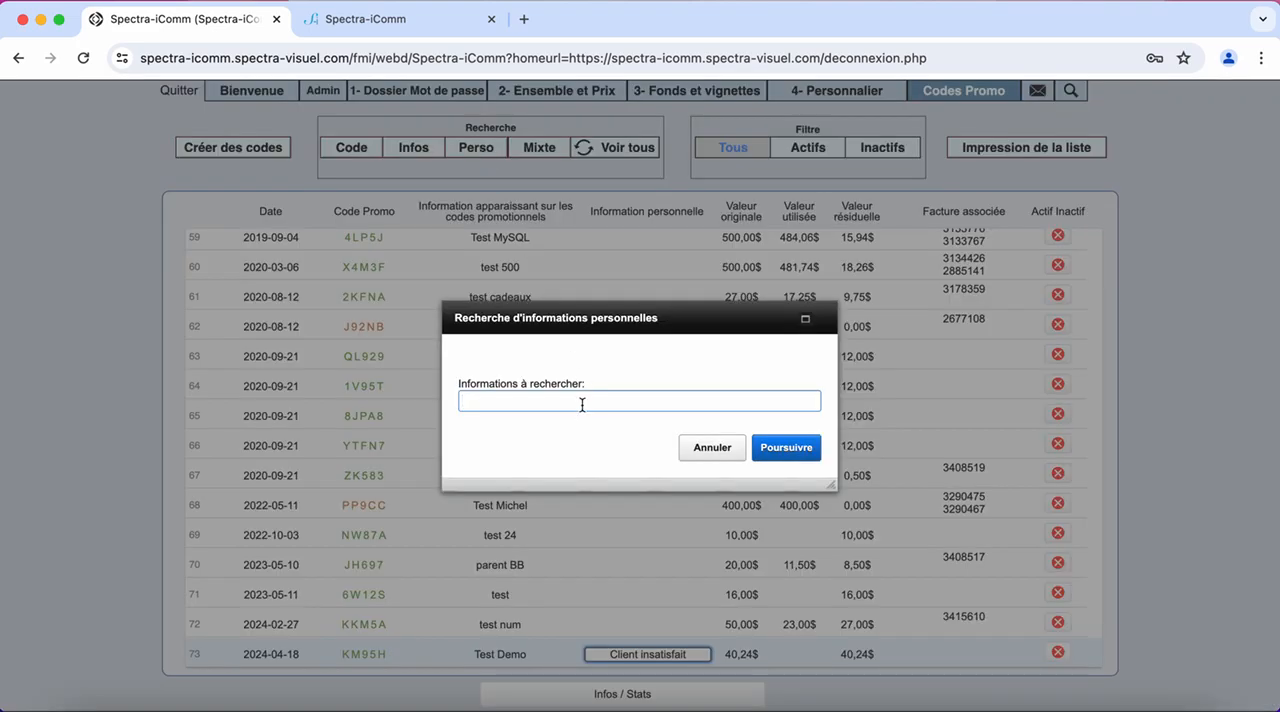
text(client)
key(Return)
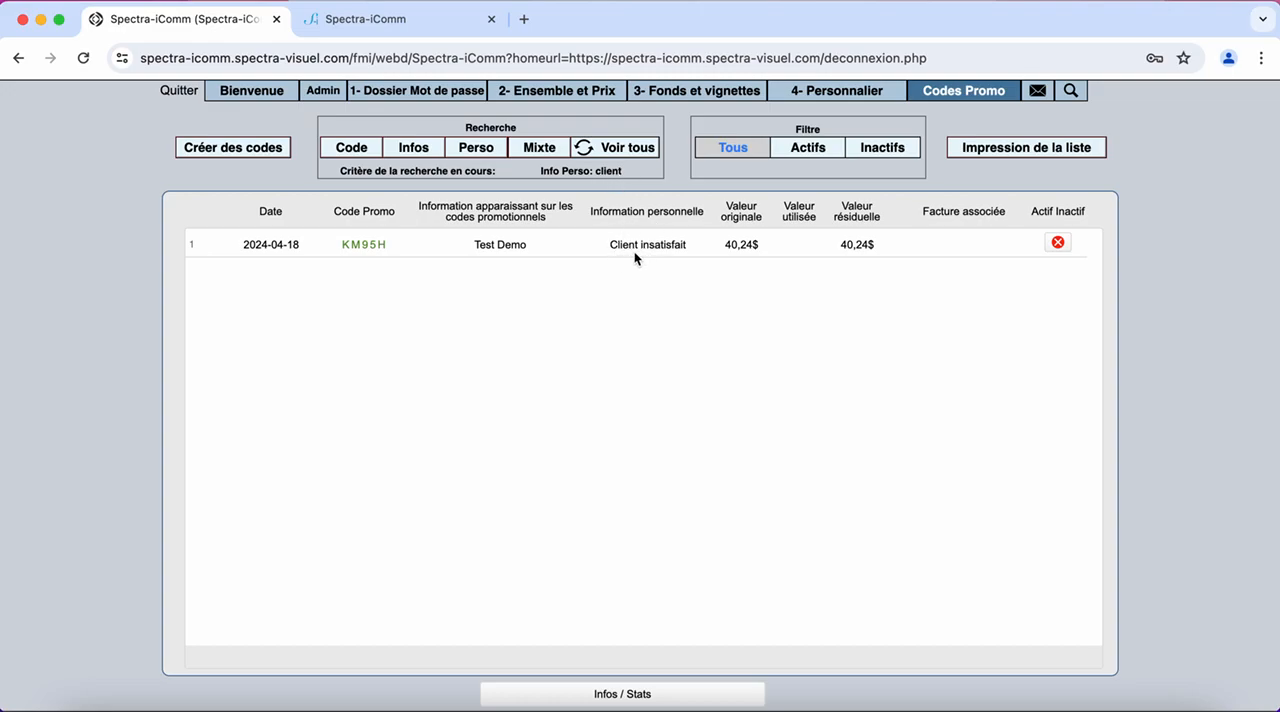
Look at the mixed search's column options, restore the full promo code list and go to its most recent entries
click(541, 149)
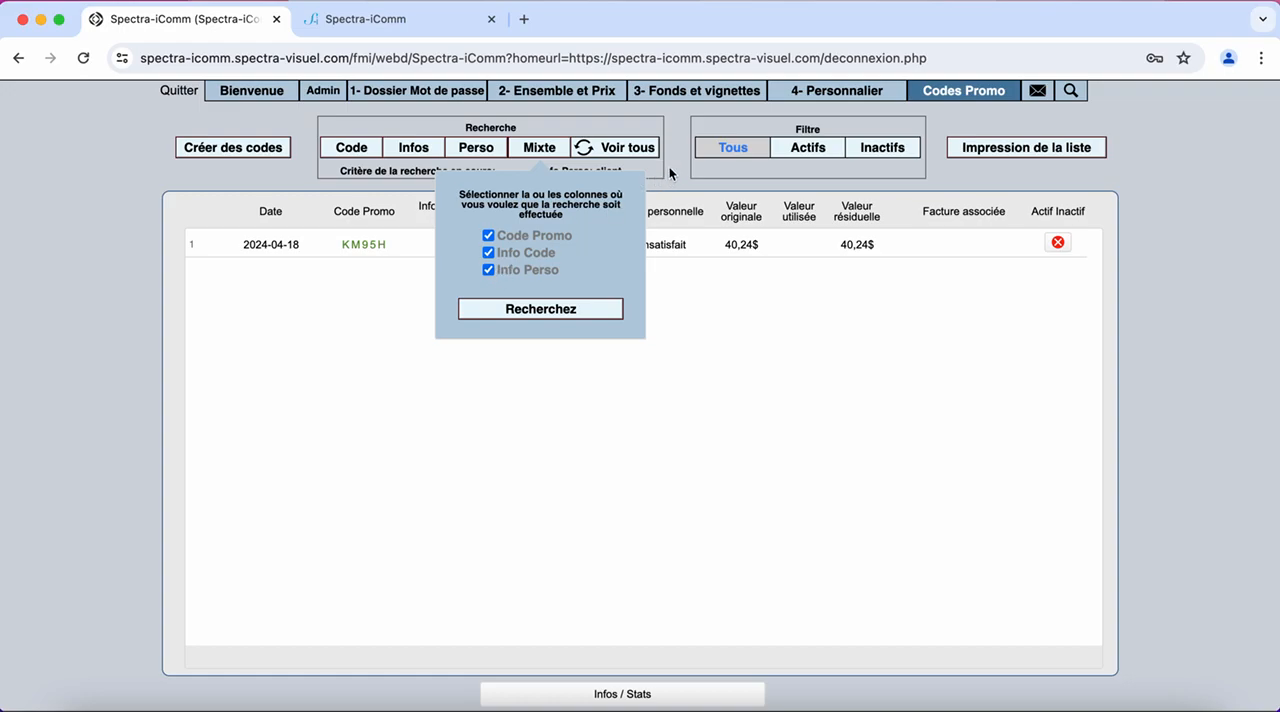
click(628, 148)
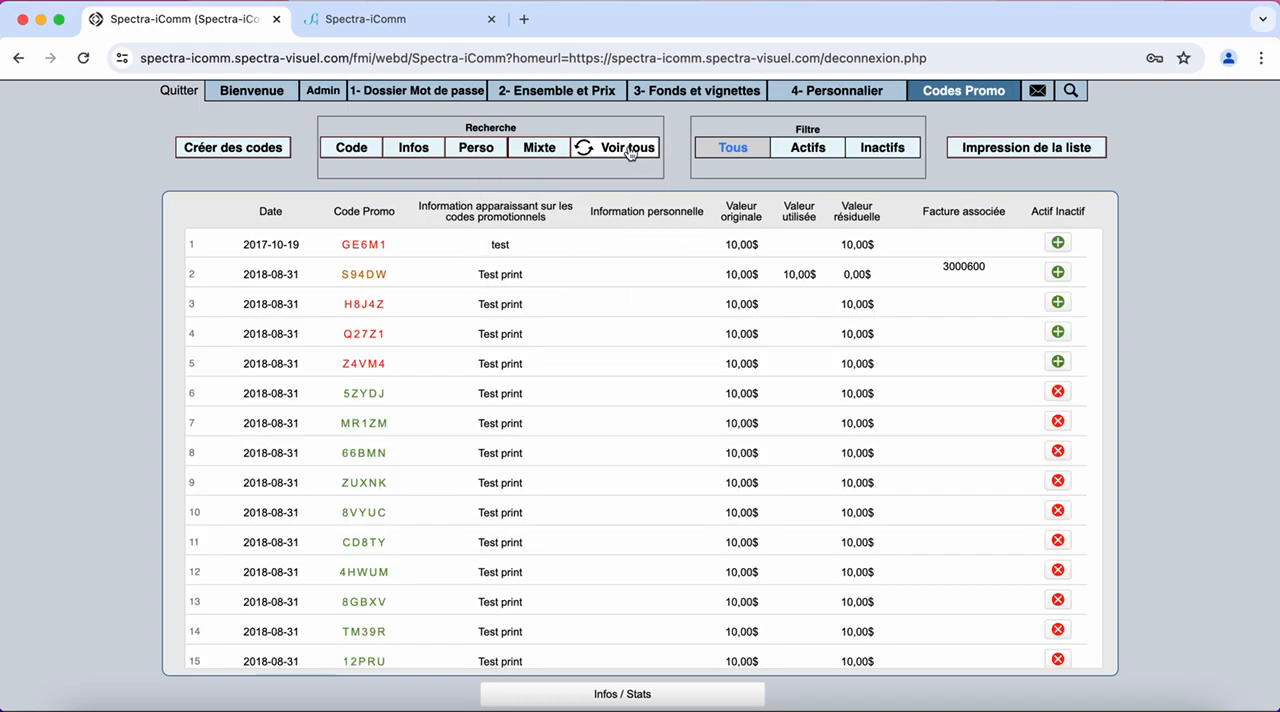
scroll(620, 430, down, 15)
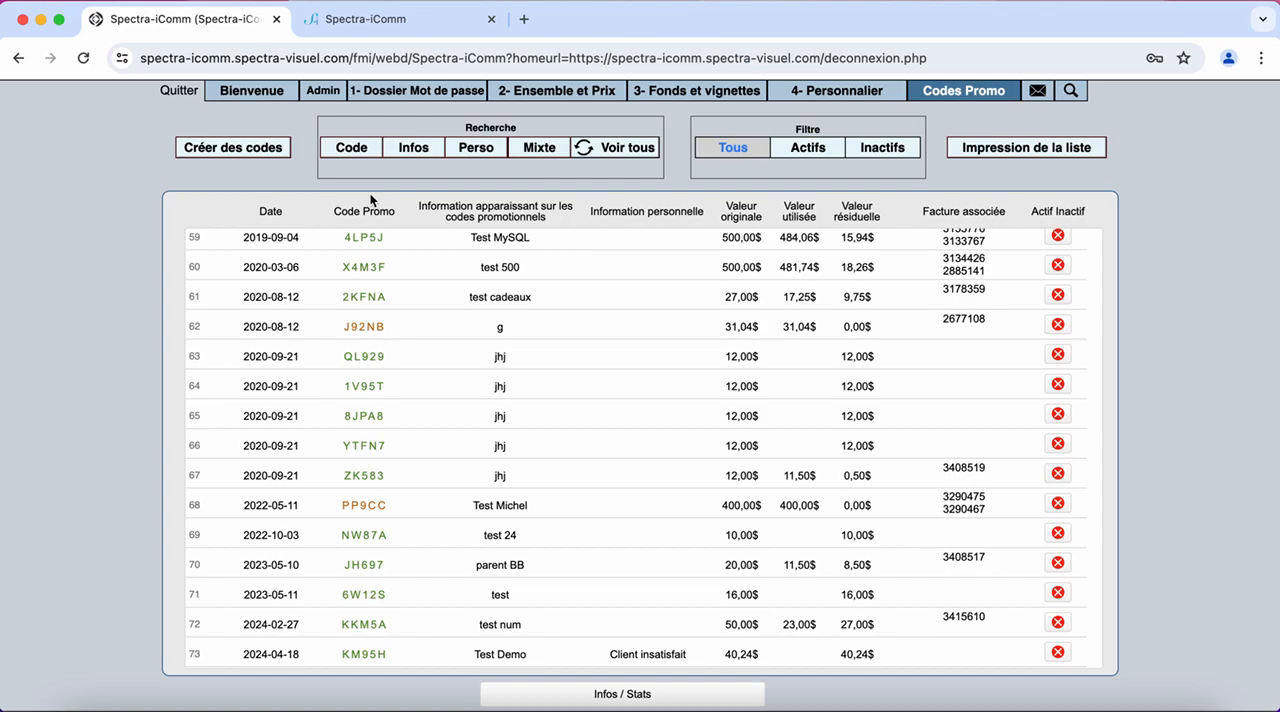
Search the information shown on the promo codes for "test demo"
click(422, 150)
text(test demo)
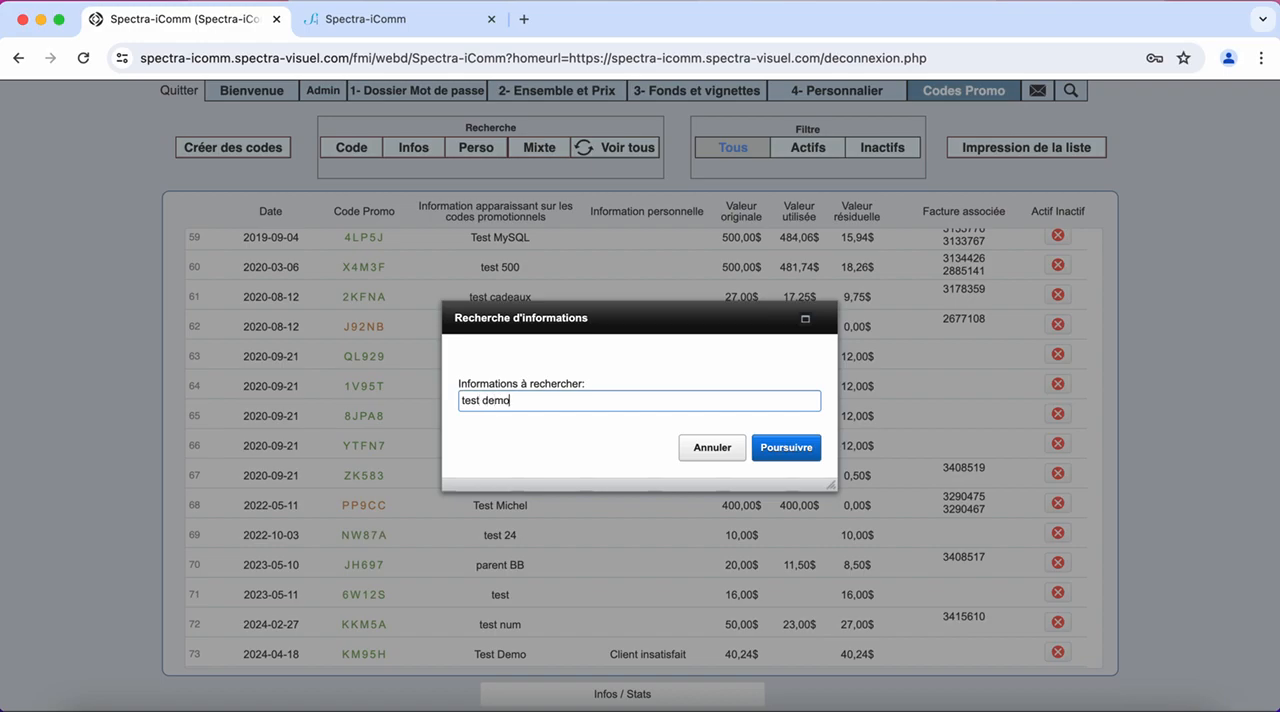
key(Return)
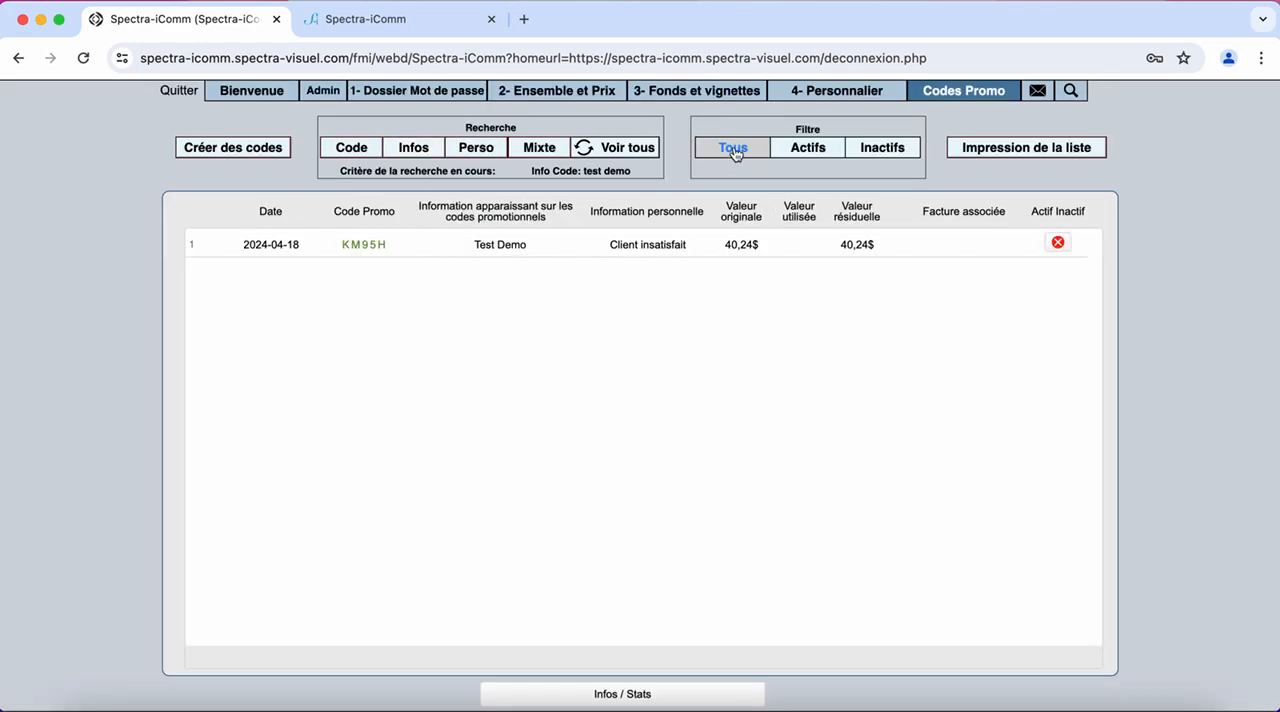
Restore the full promo code list, filter it to active codes and look through the filtered entries
click(638, 147)
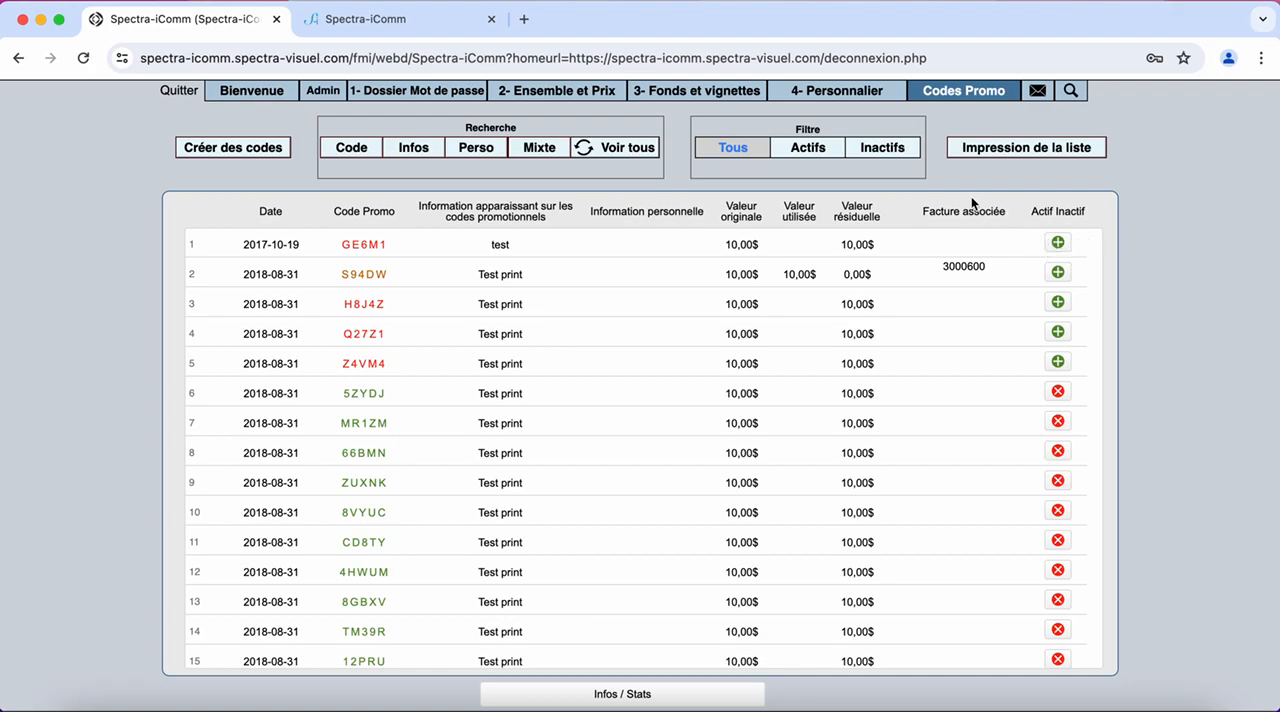
click(812, 148)
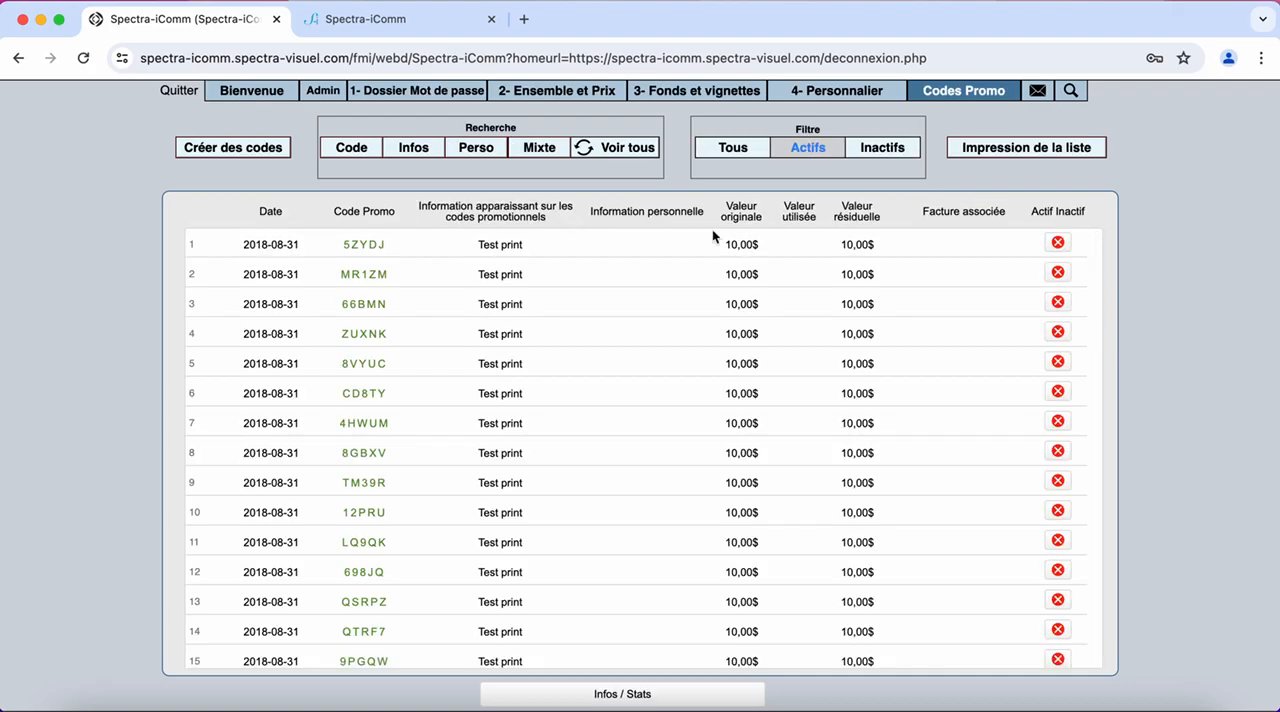
scroll(595, 362, down, 10)
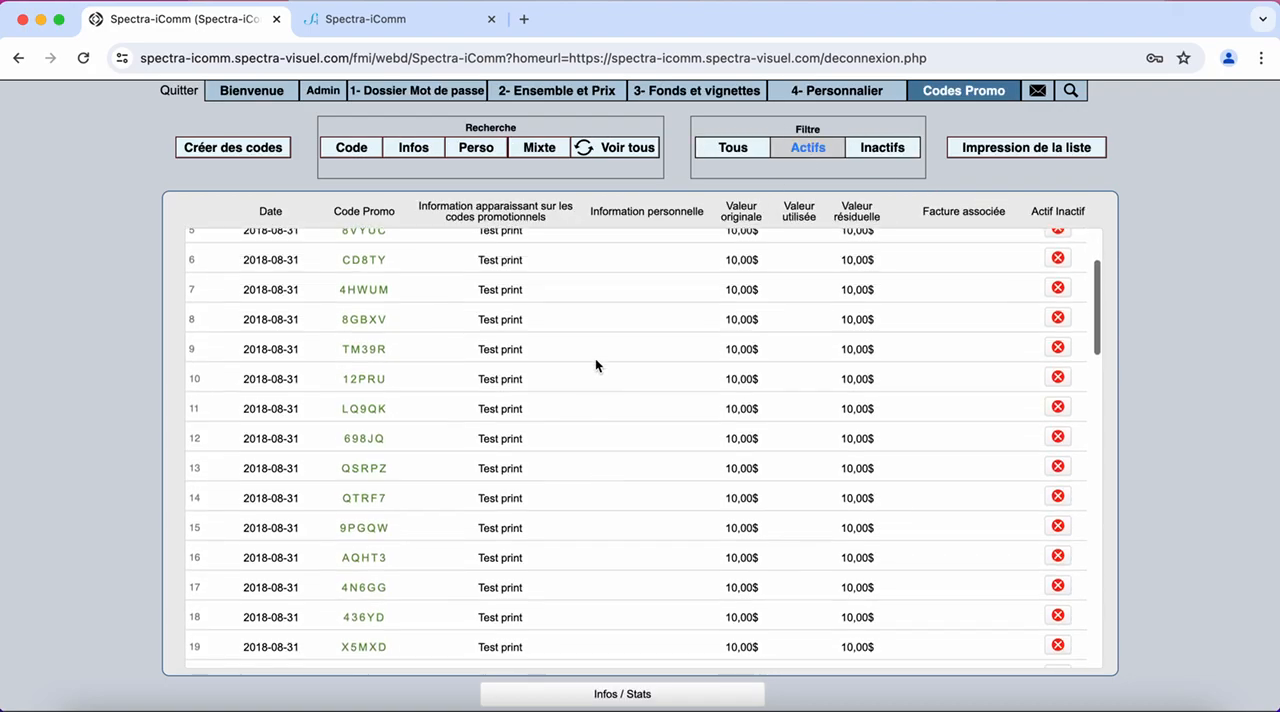
scroll(595, 365, down, 15)
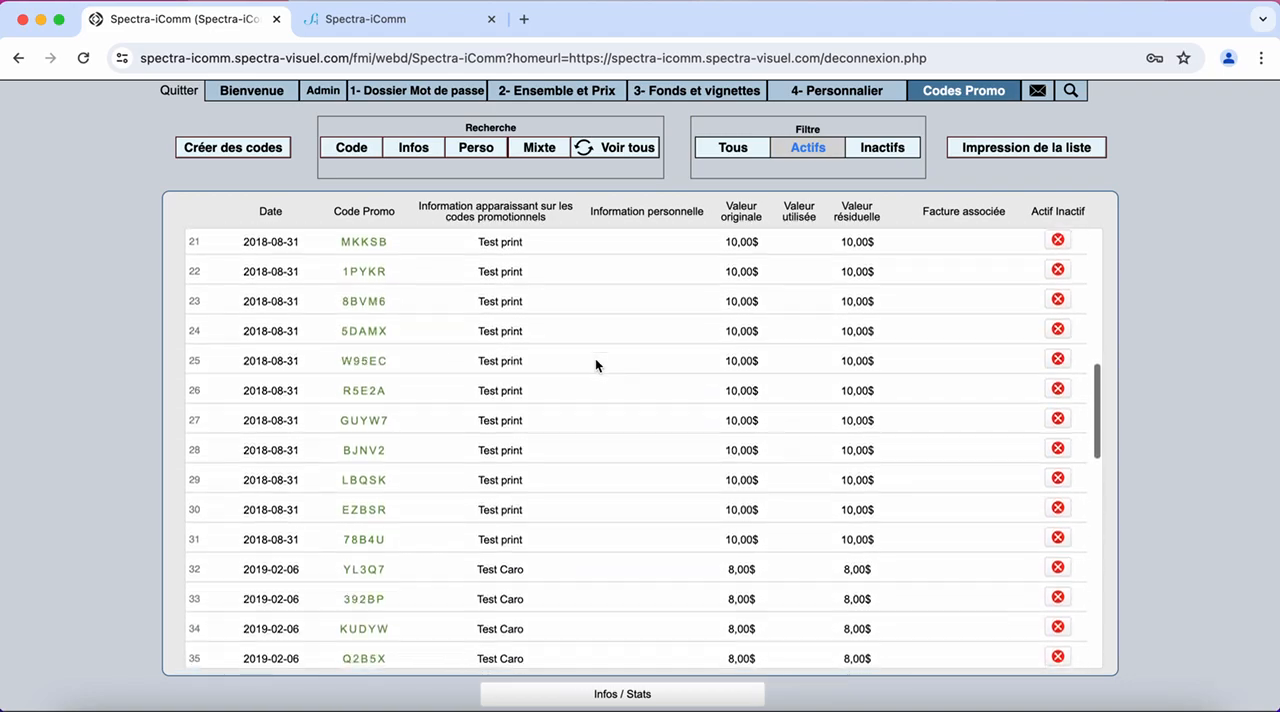
scroll(595, 365, down, 6)
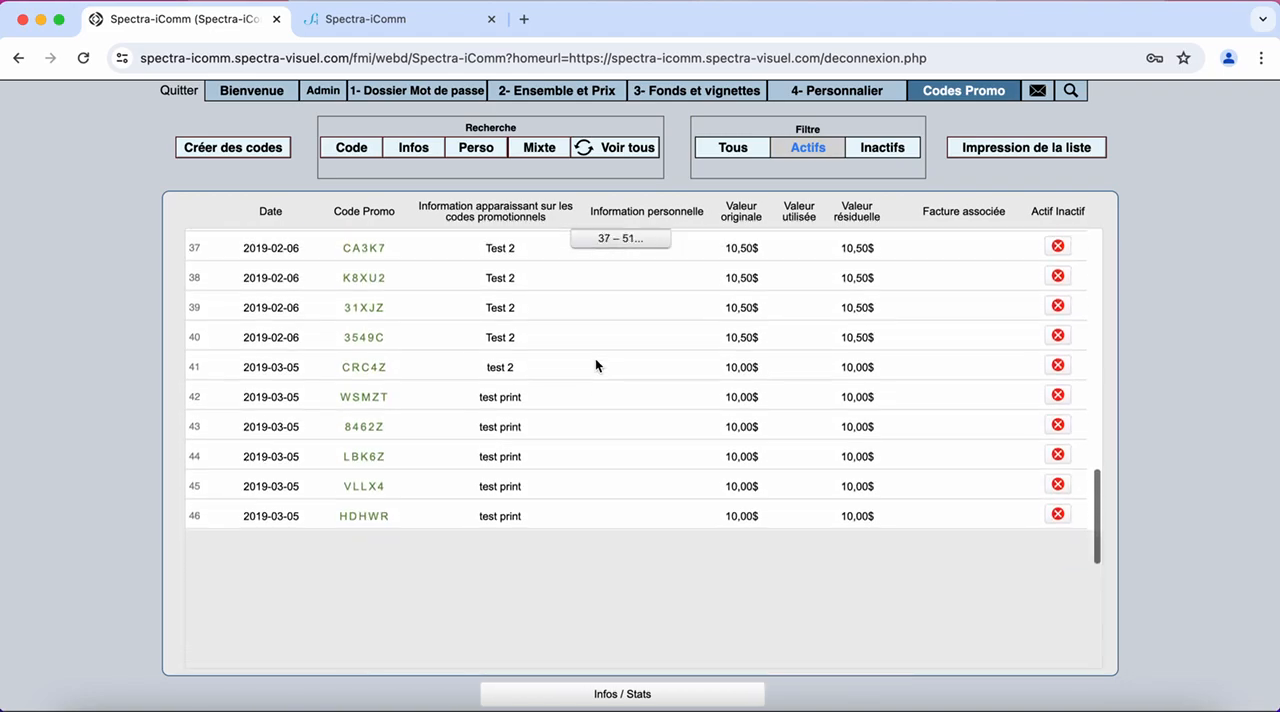
scroll(595, 358, down, 9)
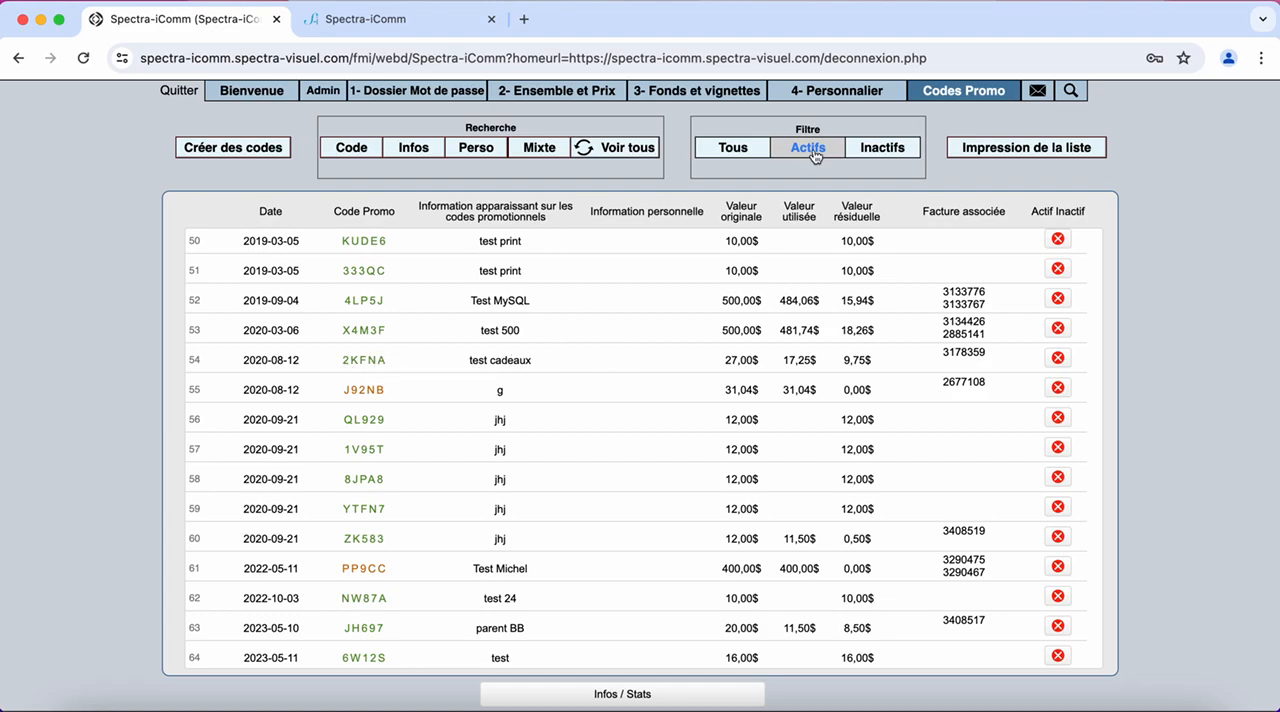
Abandon the search by code and search the promo codes' information for "test demo" instead
click(352, 148)
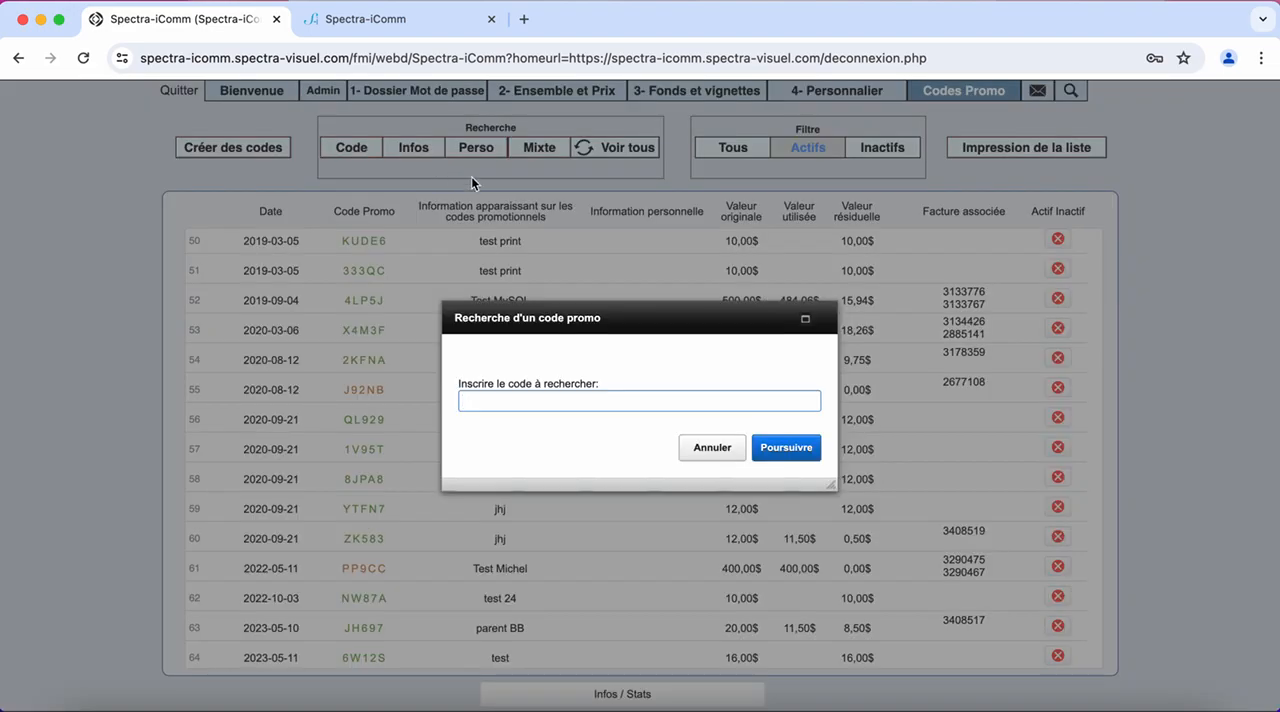
click(714, 447)
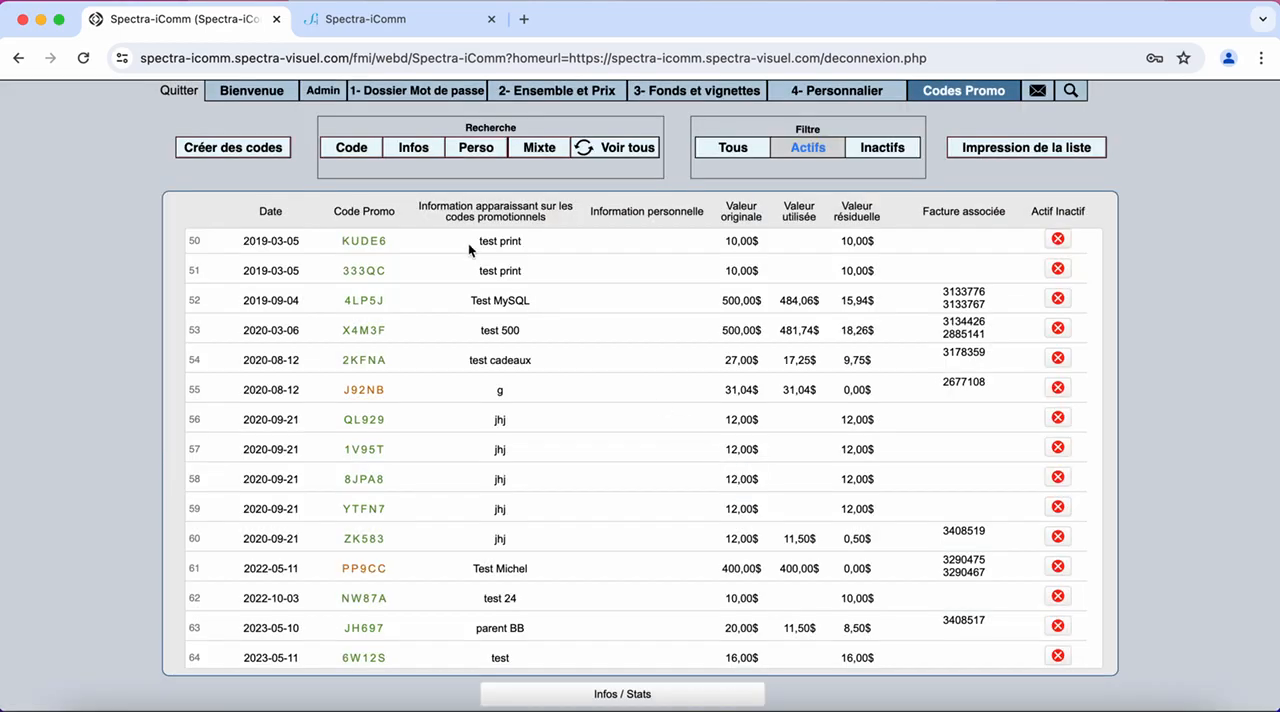
click(424, 151)
click(604, 402)
text(test test)
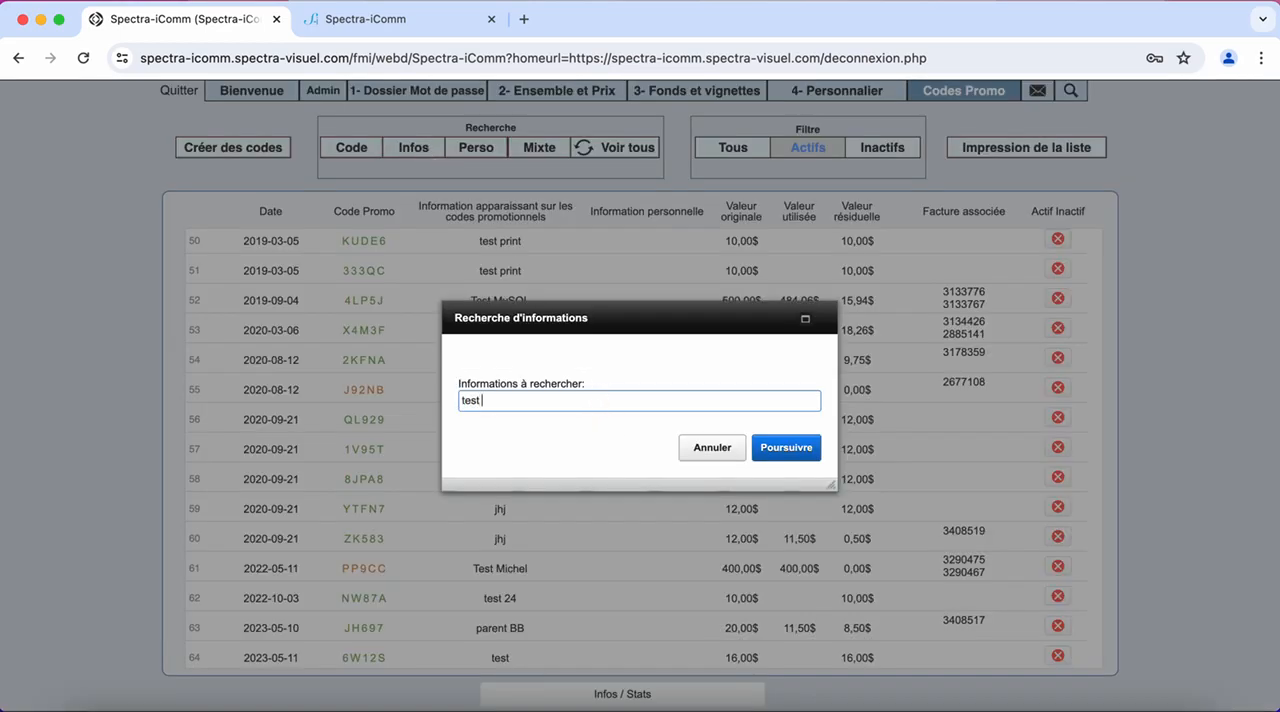
key(Return)
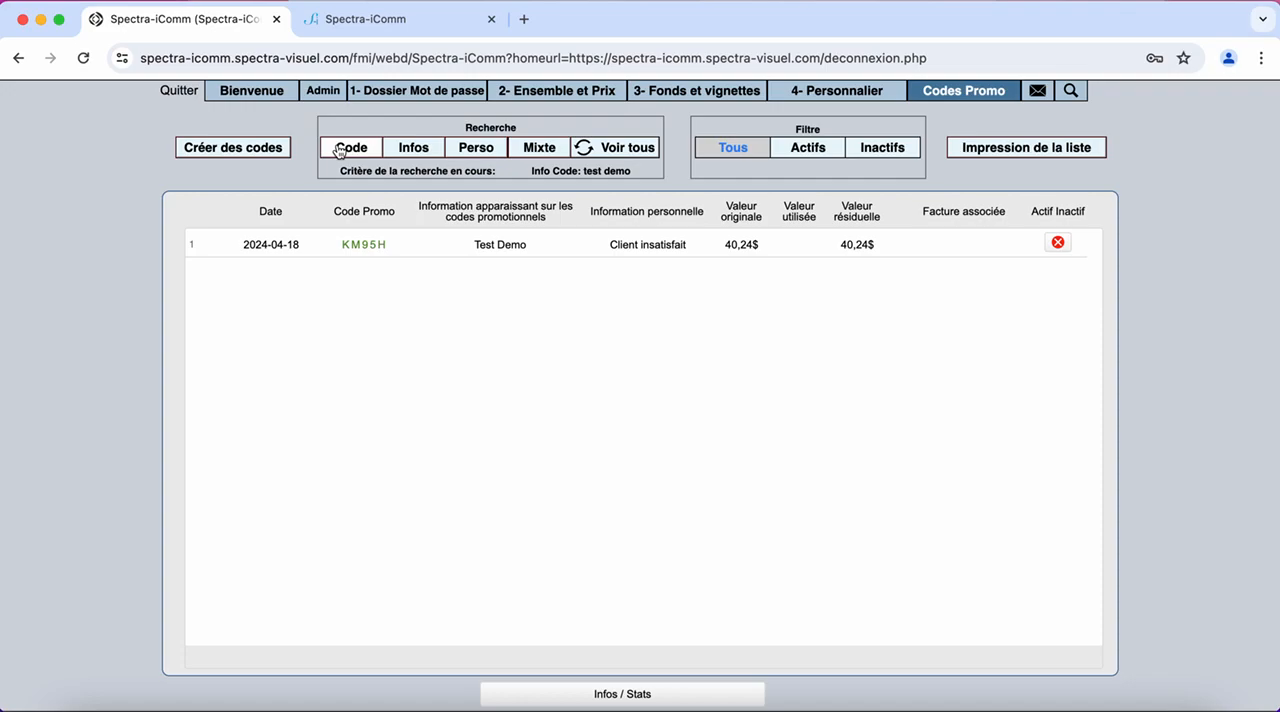
Generate the printable label for the listed "Test Demo" promo code, keeping the default label text
click(1012, 152)
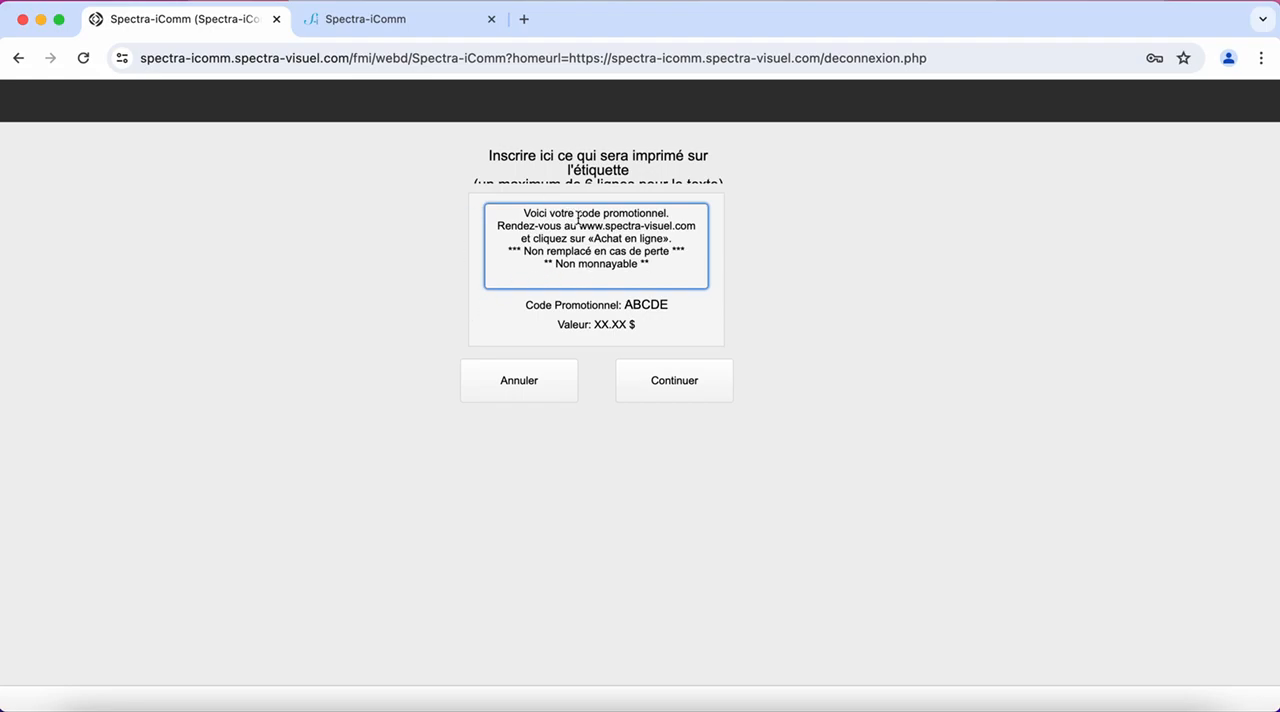
drag(652, 265, 518, 210)
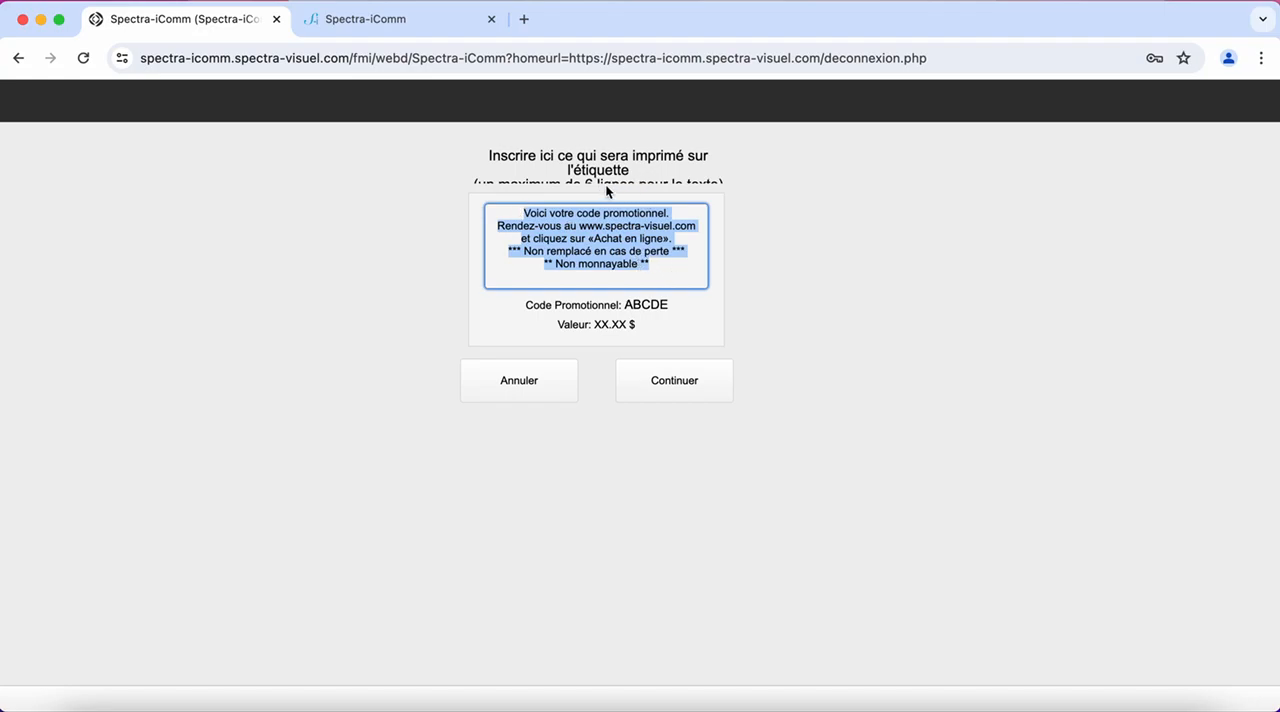
click(637, 177)
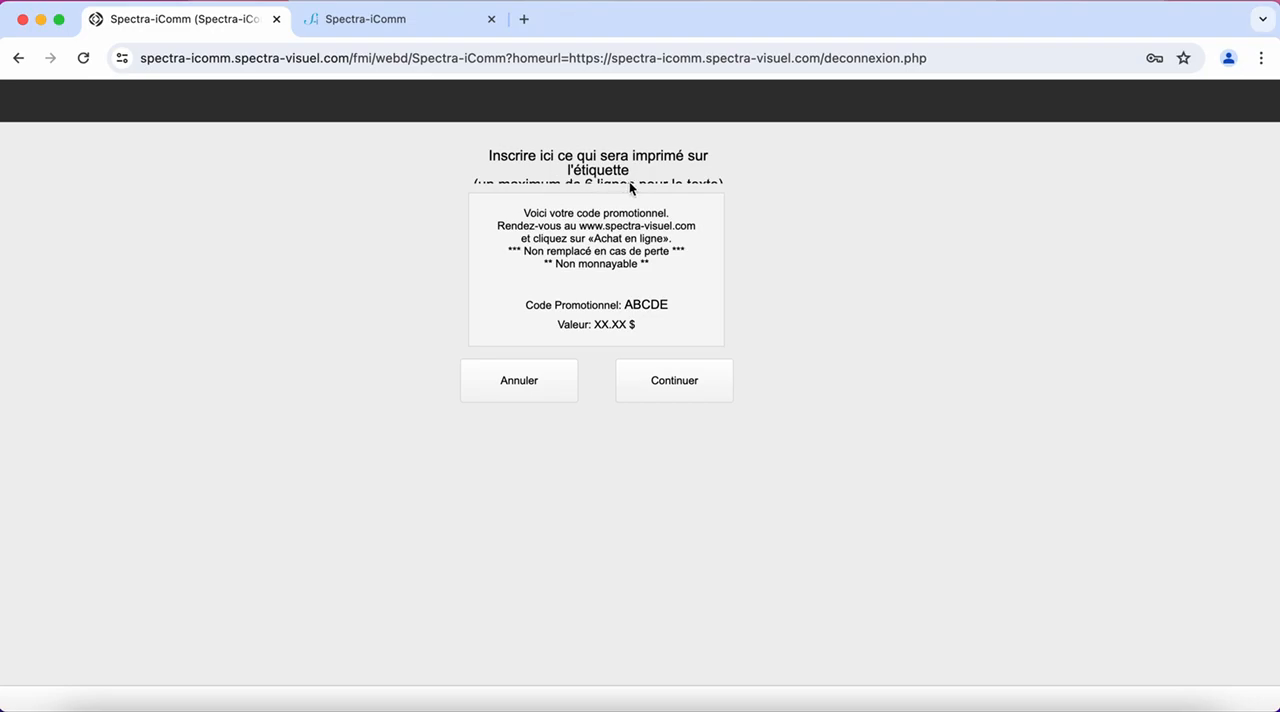
click(600, 260)
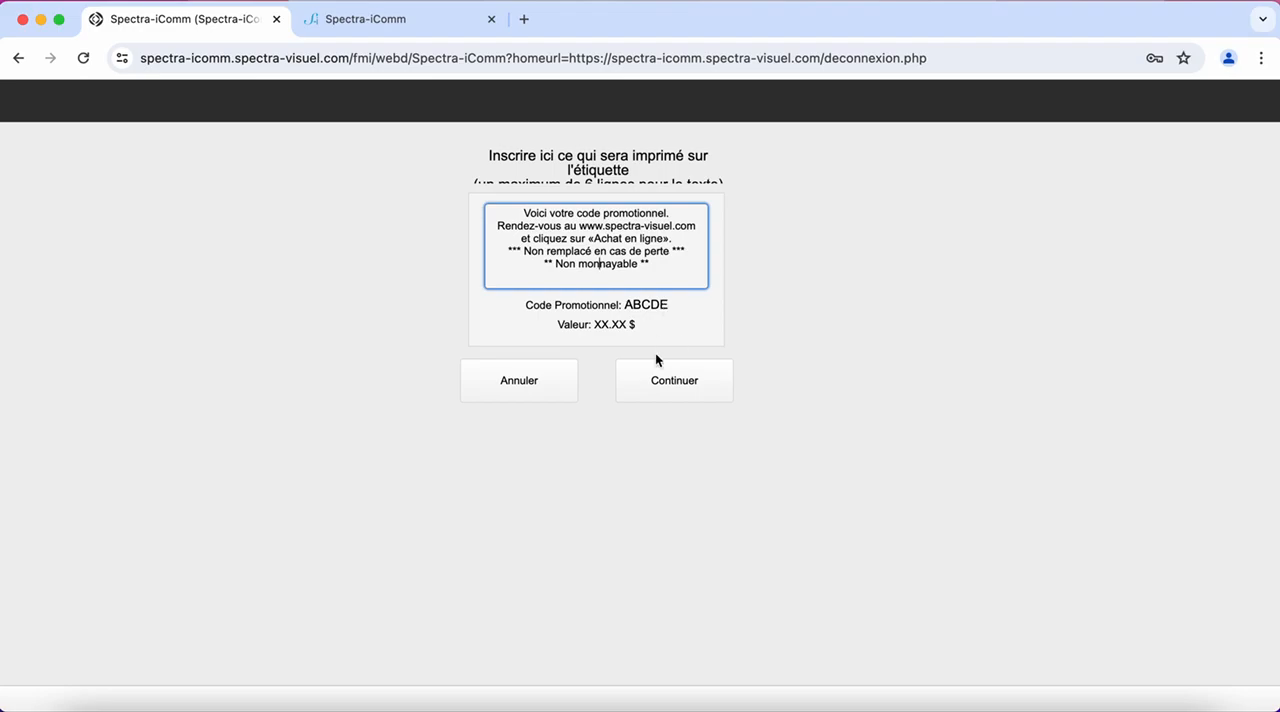
click(688, 385)
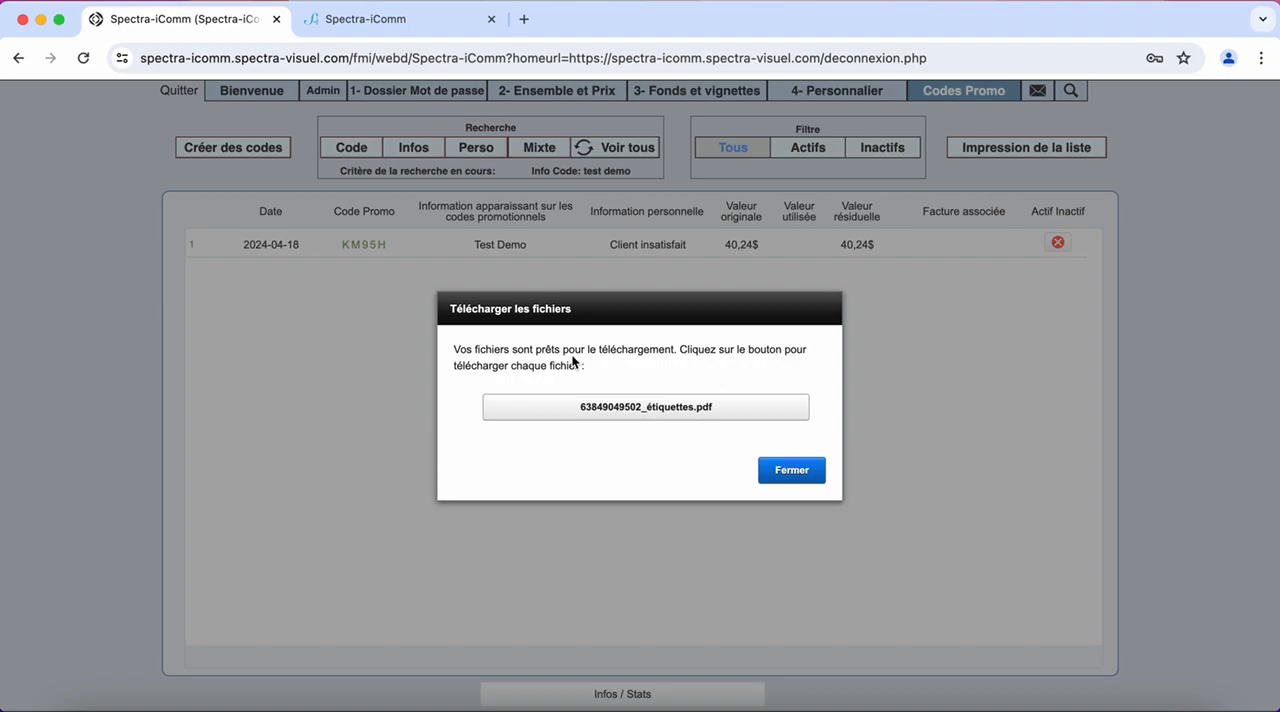
click(653, 407)
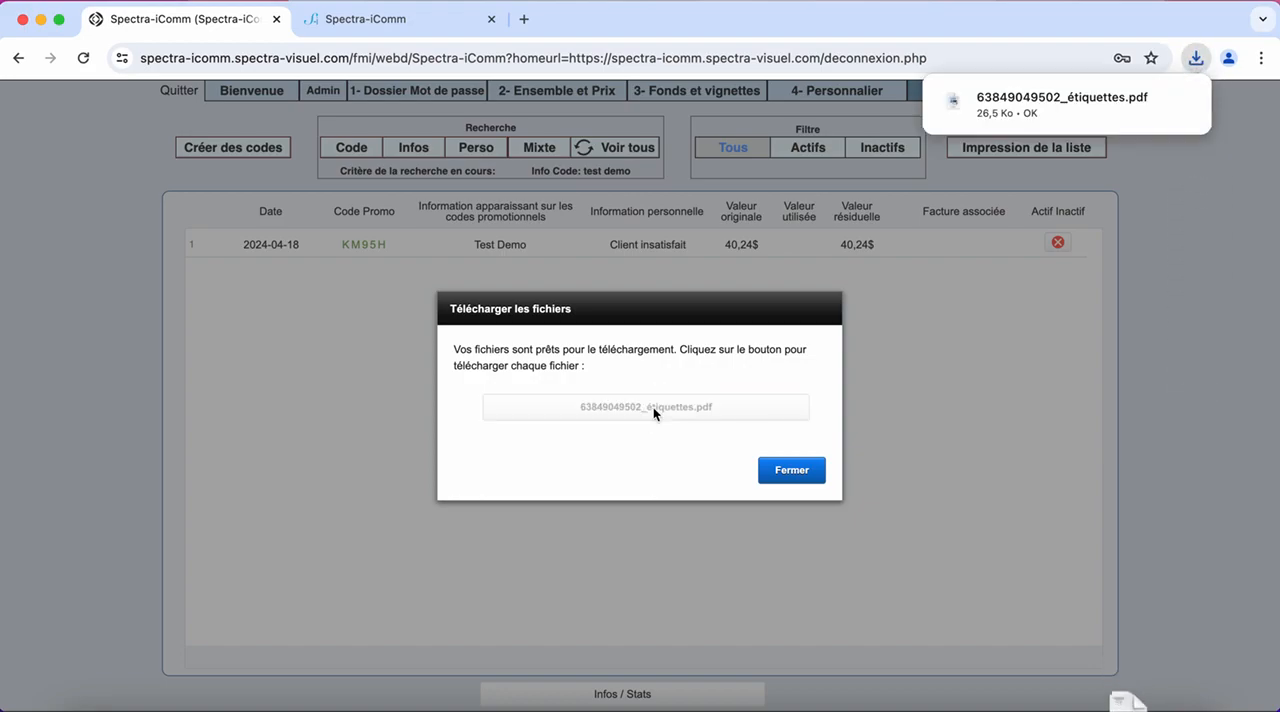
click(1102, 103)
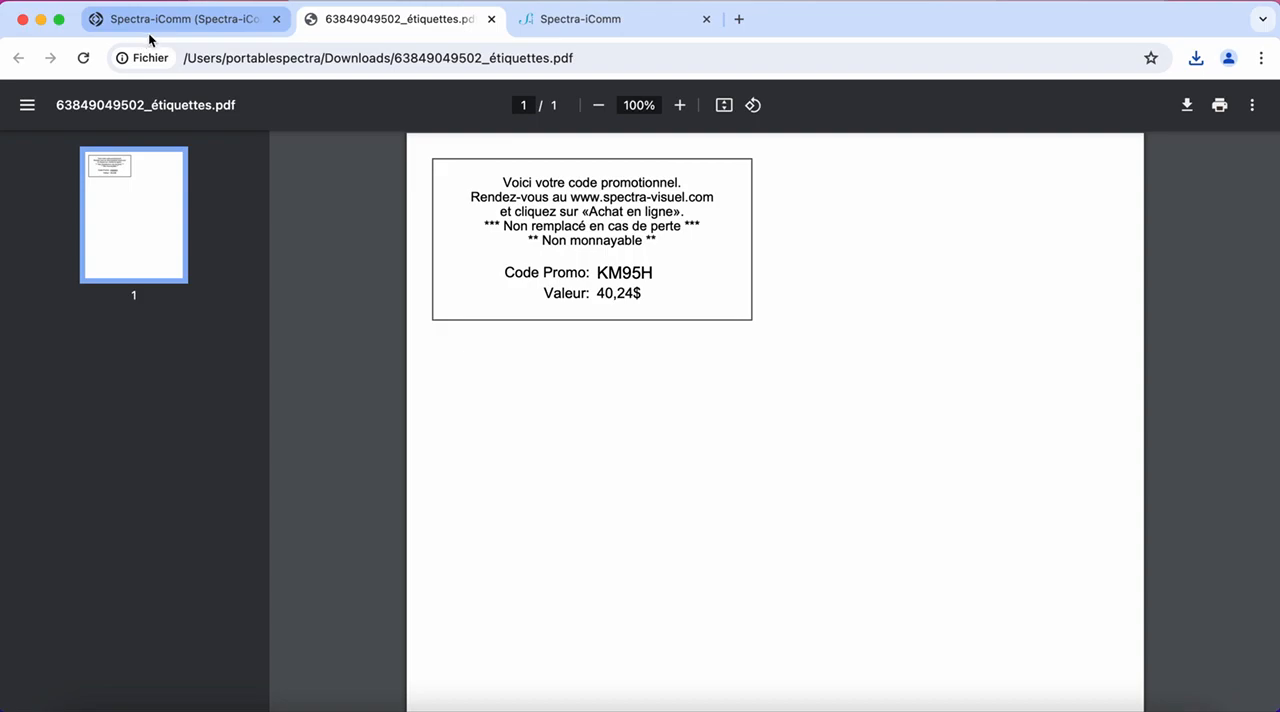
click(184, 21)
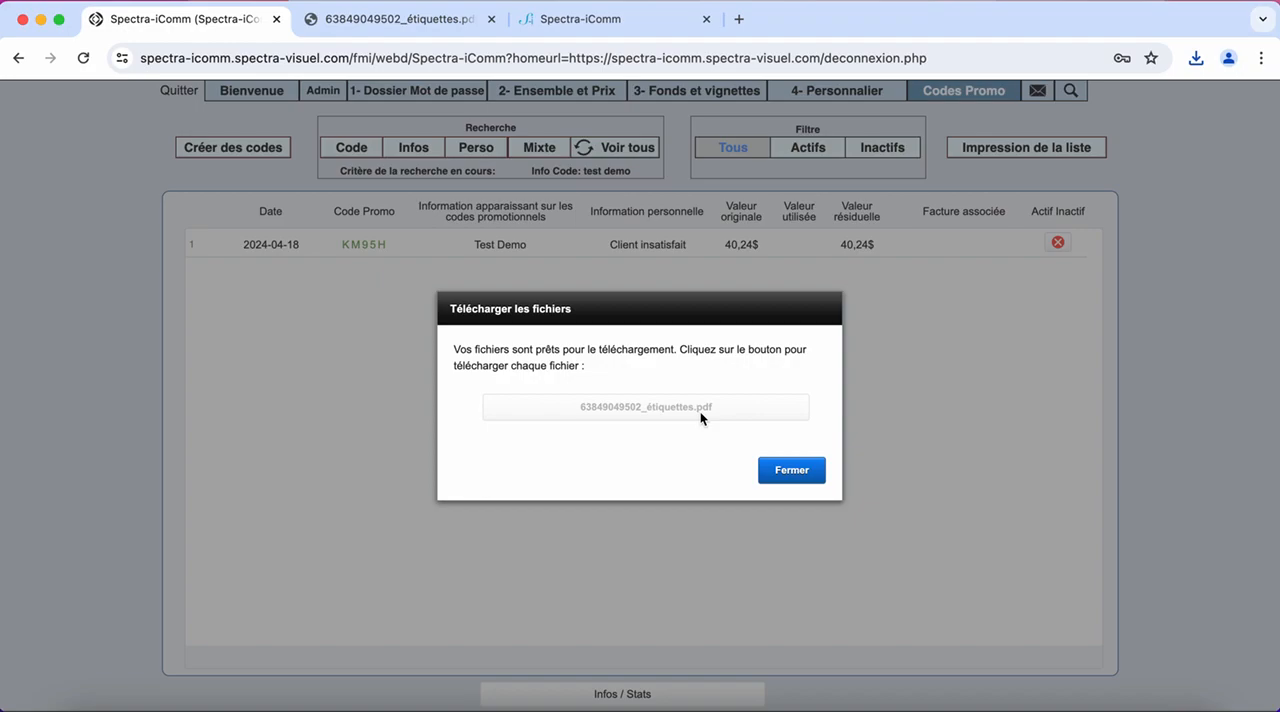
click(797, 471)
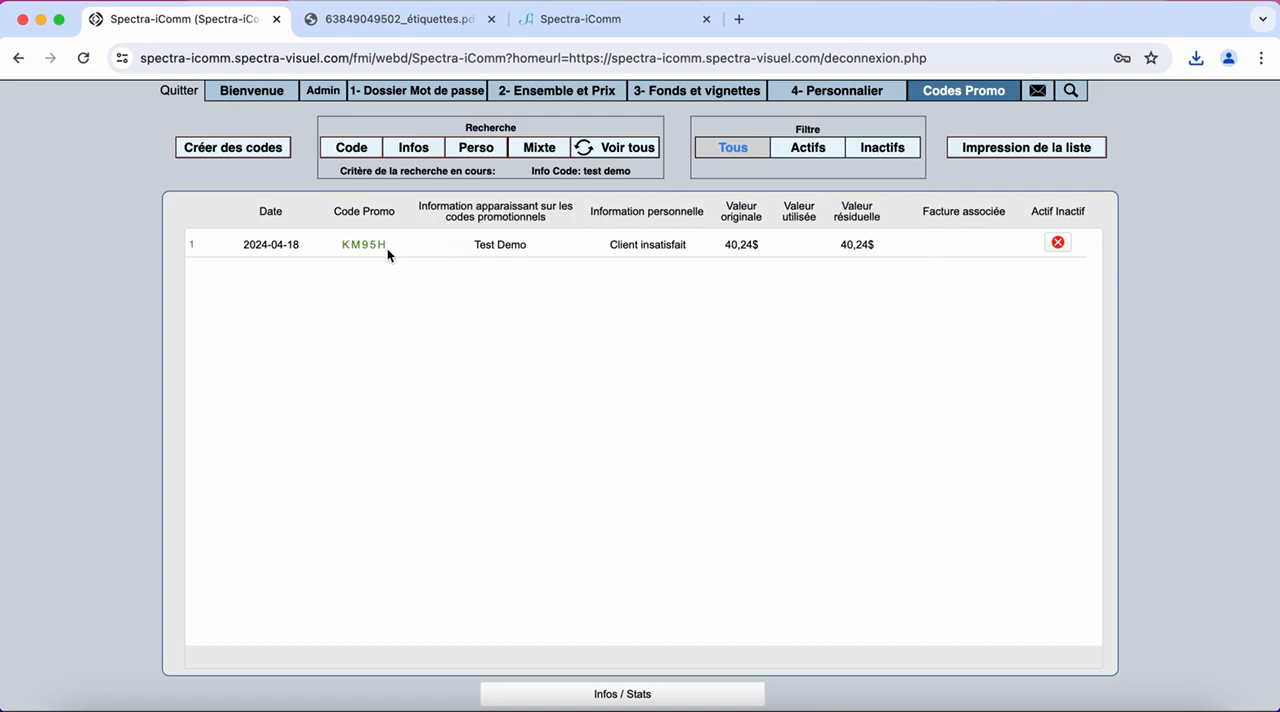
Apply promo code KM95H to the customer's order on the store's confirmation page and submit the order
click(586, 19)
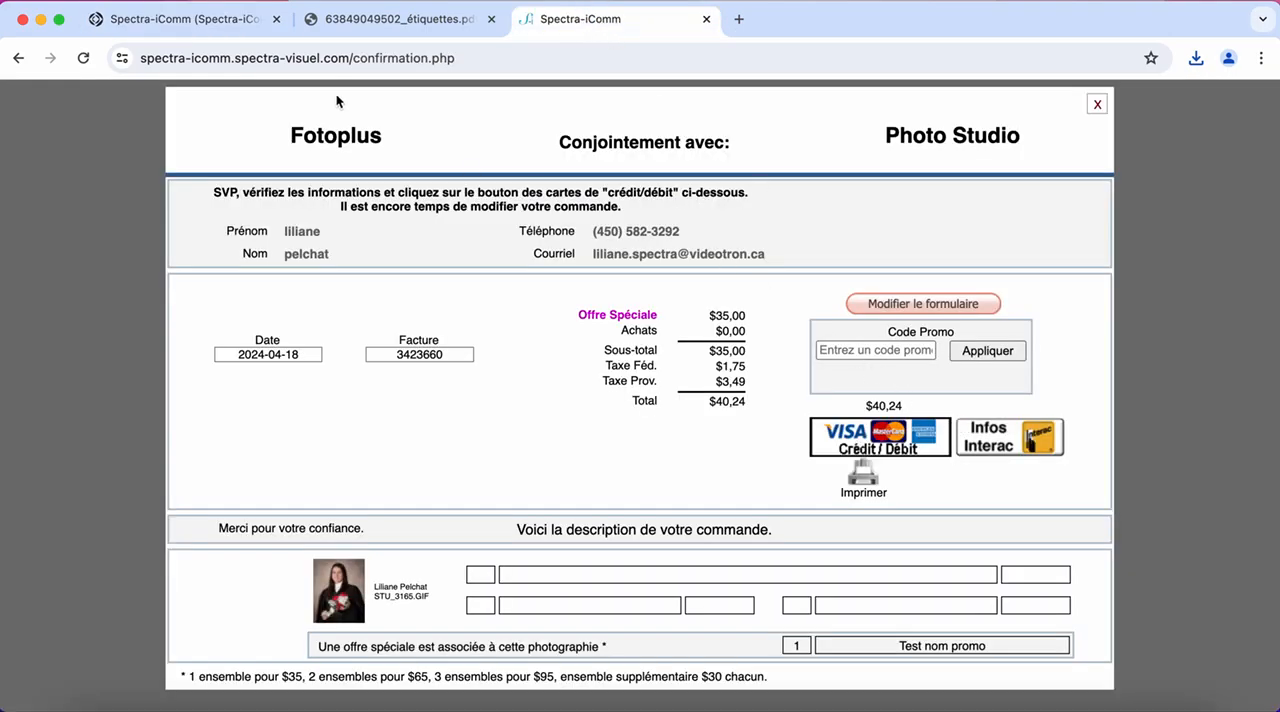
click(220, 19)
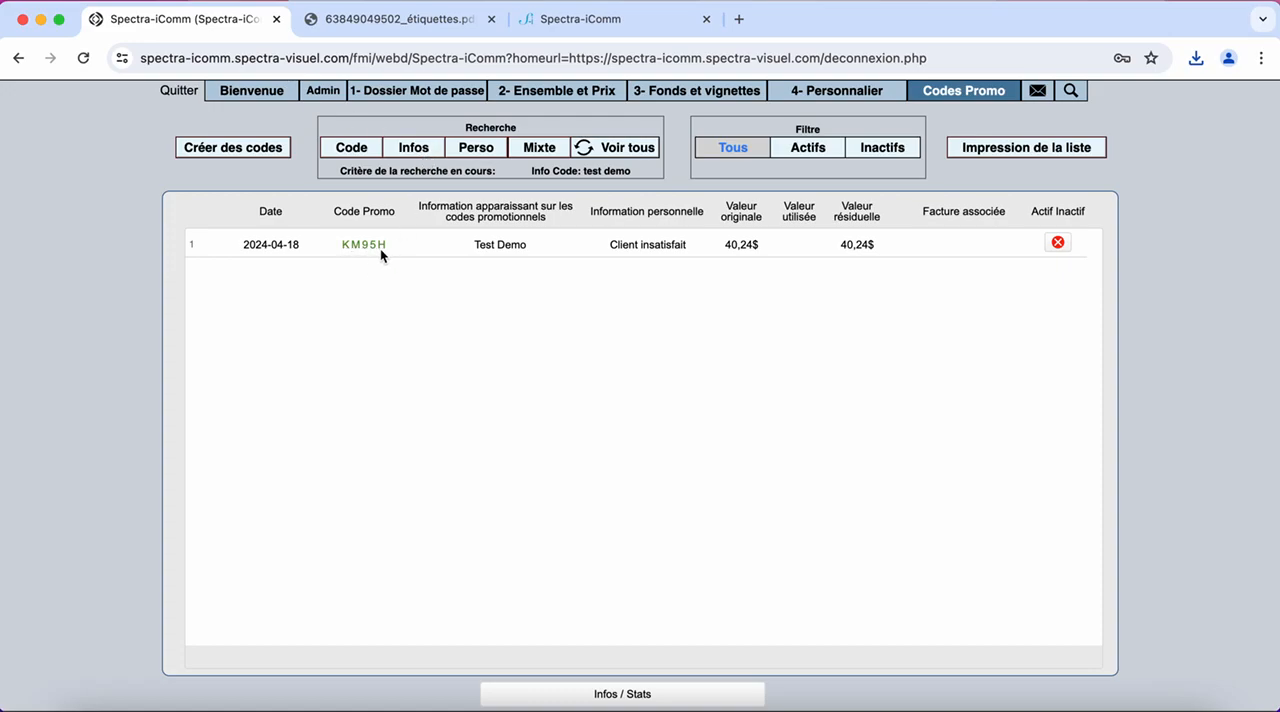
click(580, 19)
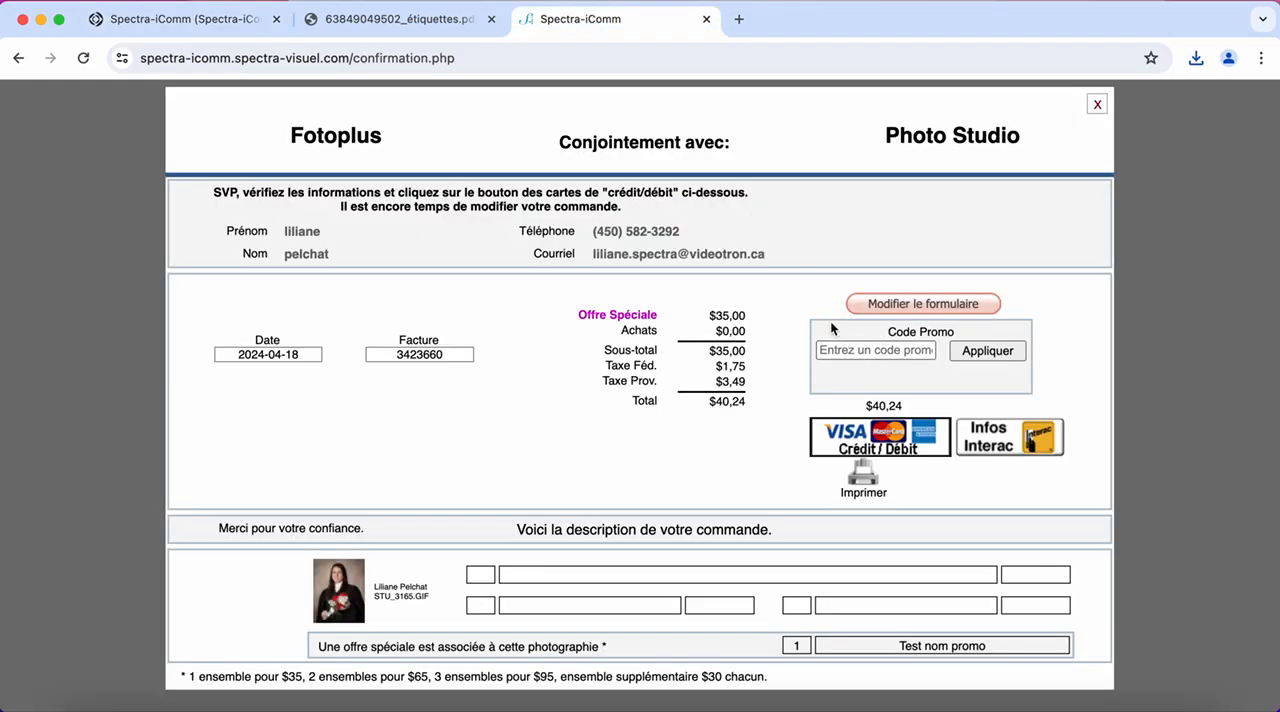
click(881, 352)
text(KM9)
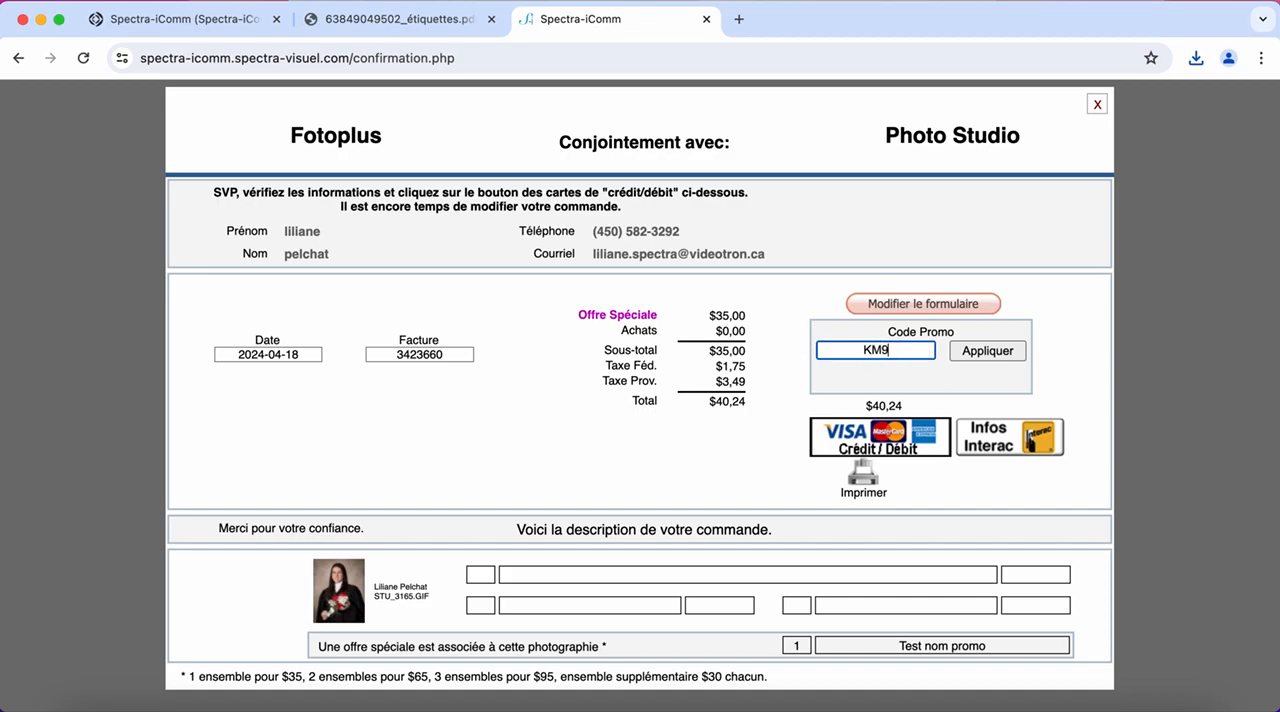
text(5H)
click(986, 355)
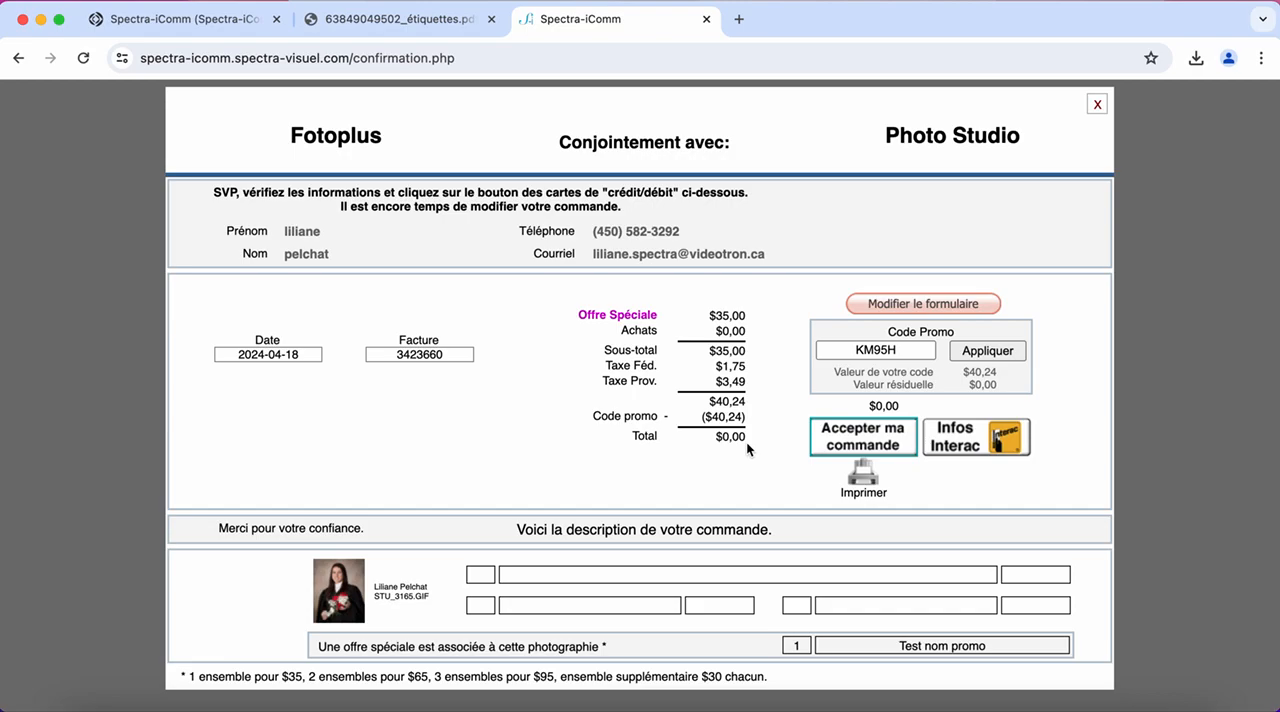
scroll(746, 442, down, 1)
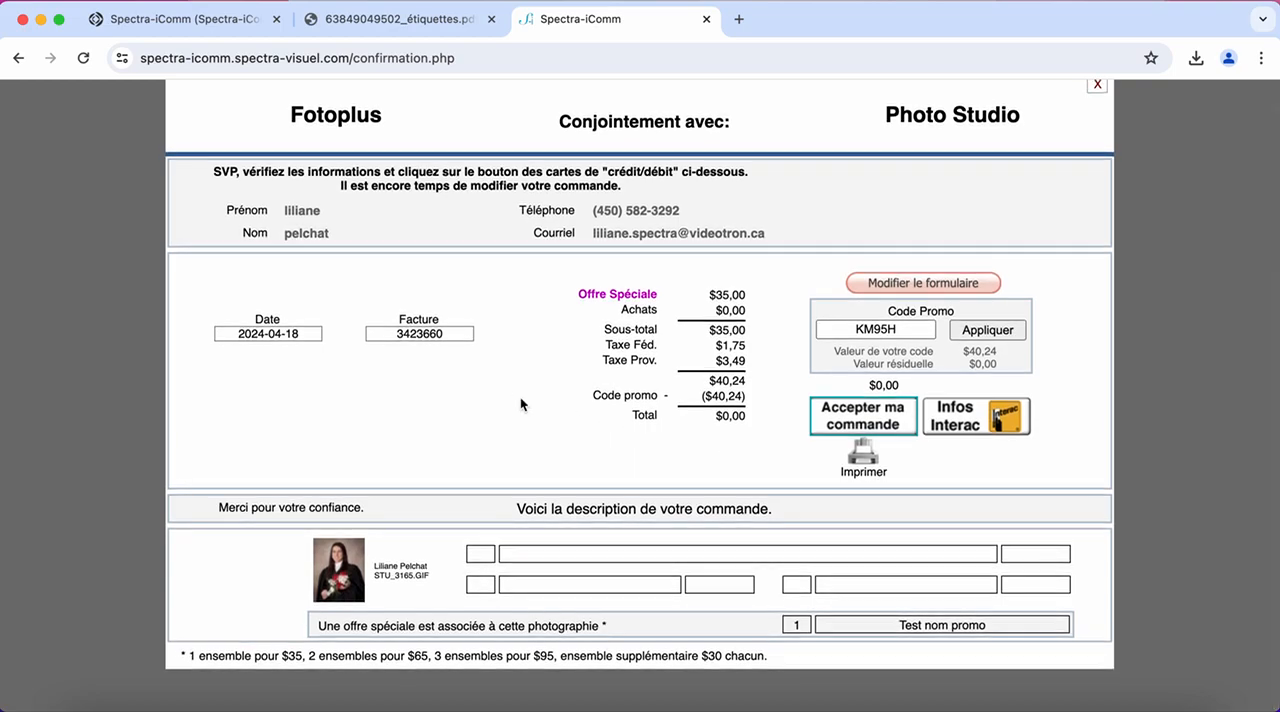
click(868, 427)
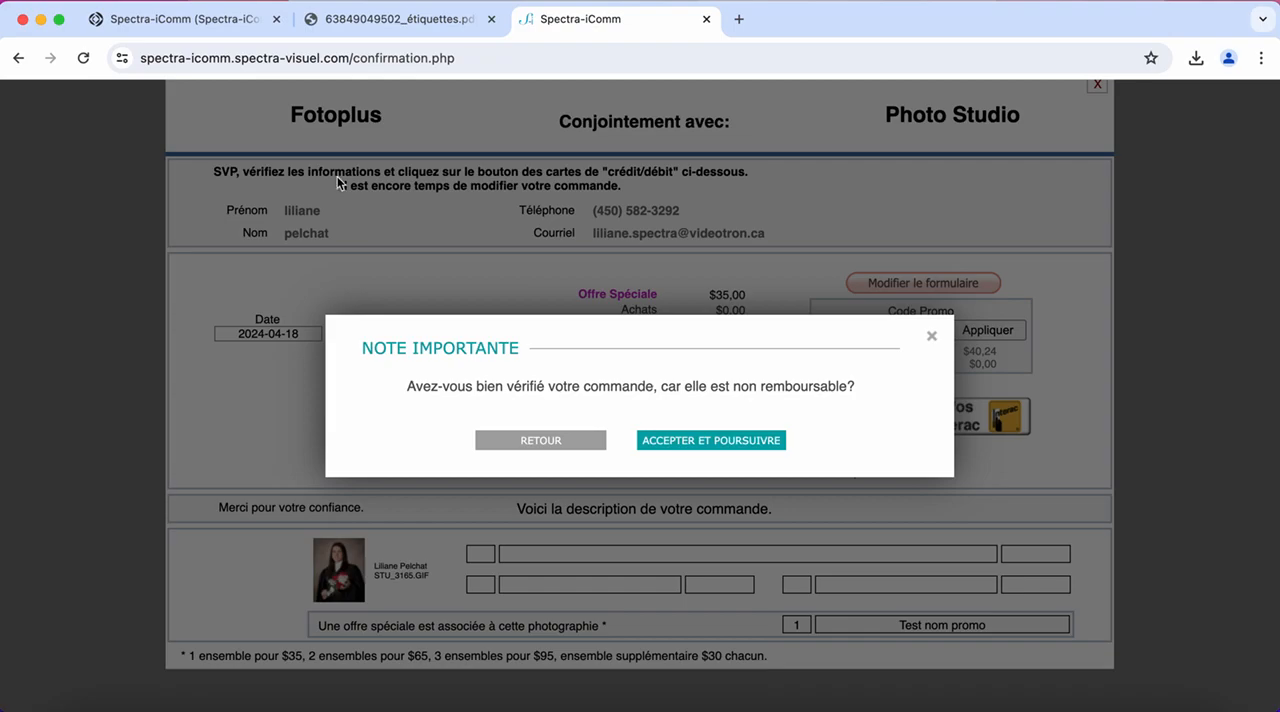
Look up the setting for the important message before finalising a purchase in the DEMO folder's fee settings
click(229, 19)
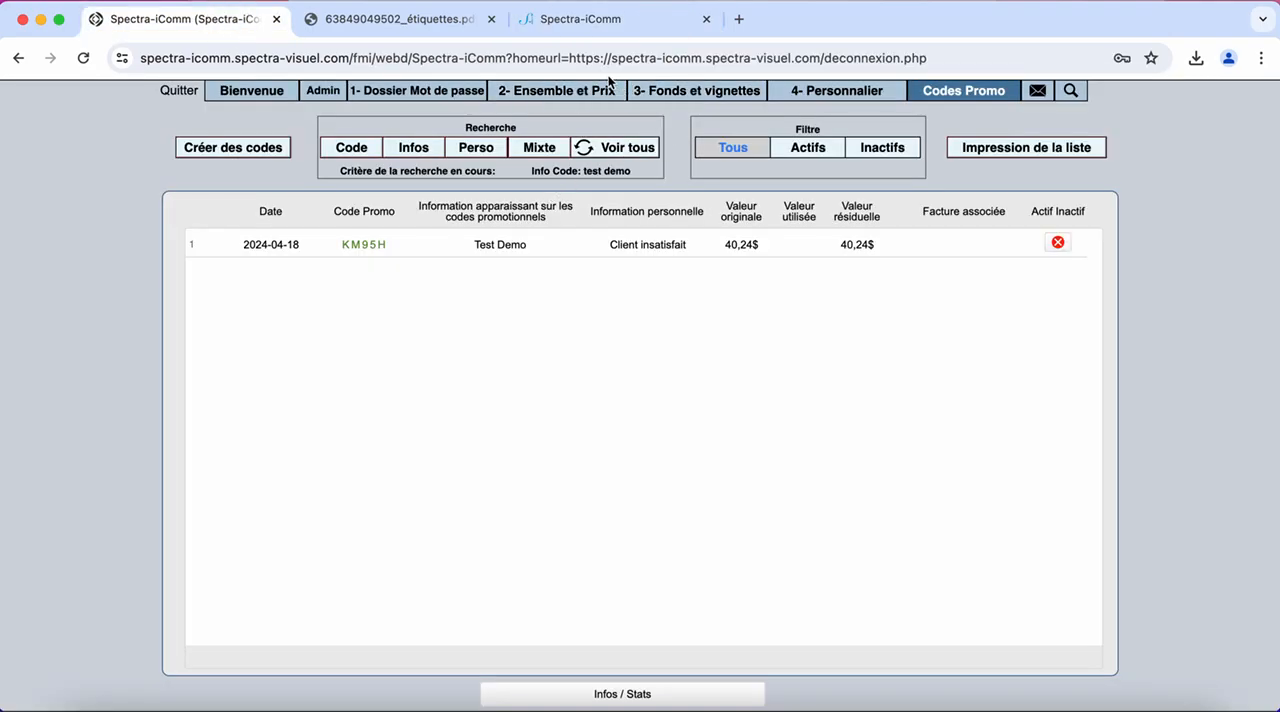
click(509, 92)
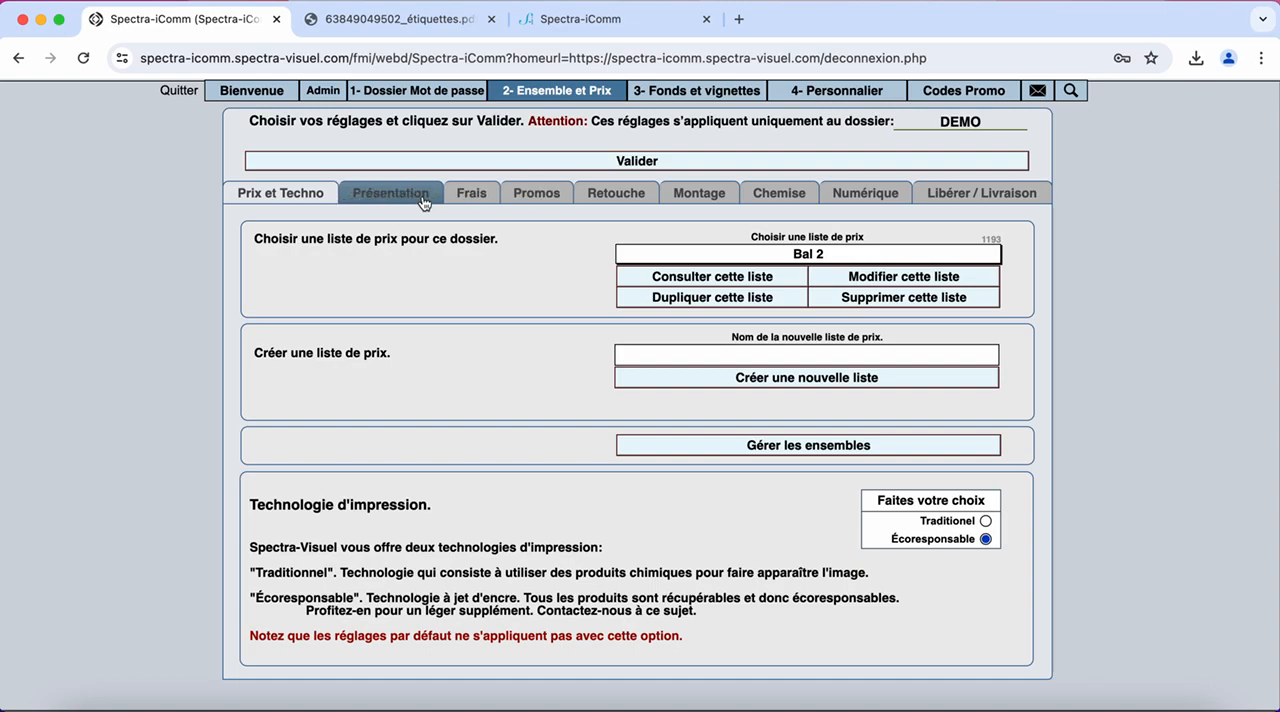
click(486, 200)
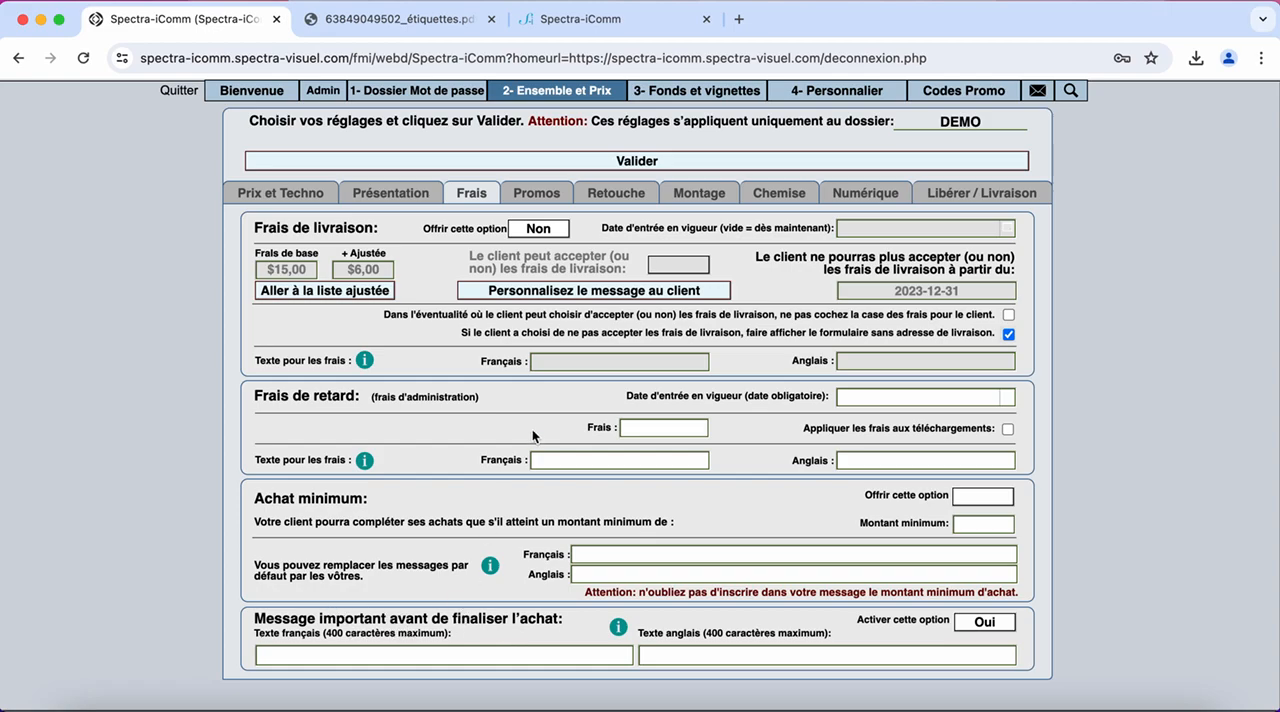
Return to the store order and accept the non-refundable notice to complete the purchase
click(560, 30)
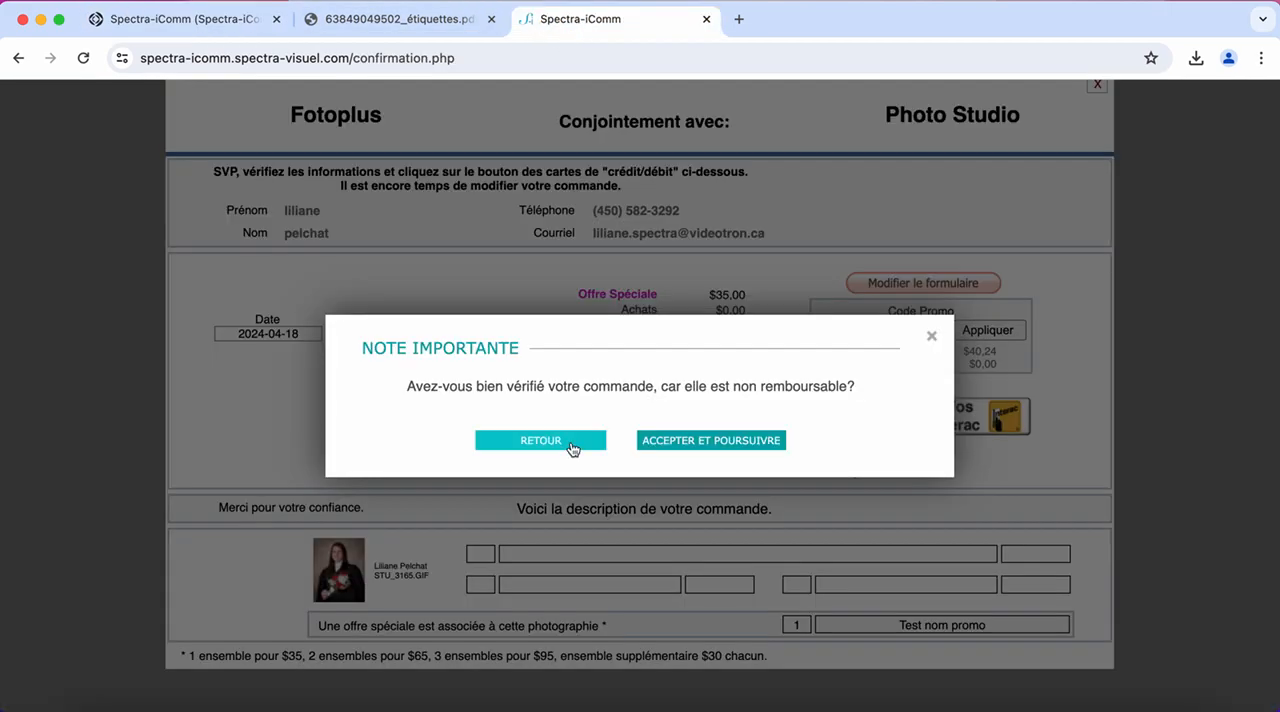
click(711, 441)
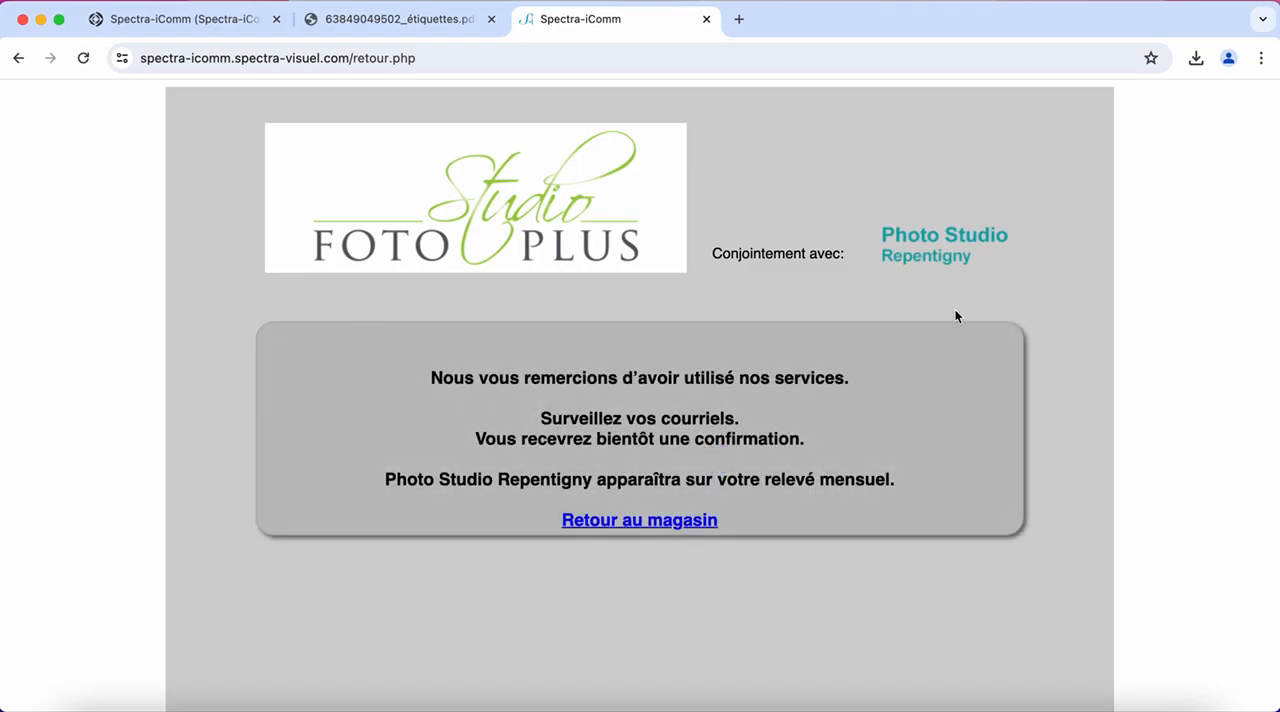
Return to the promo code administration and go to the most recent entries of the full list
click(213, 20)
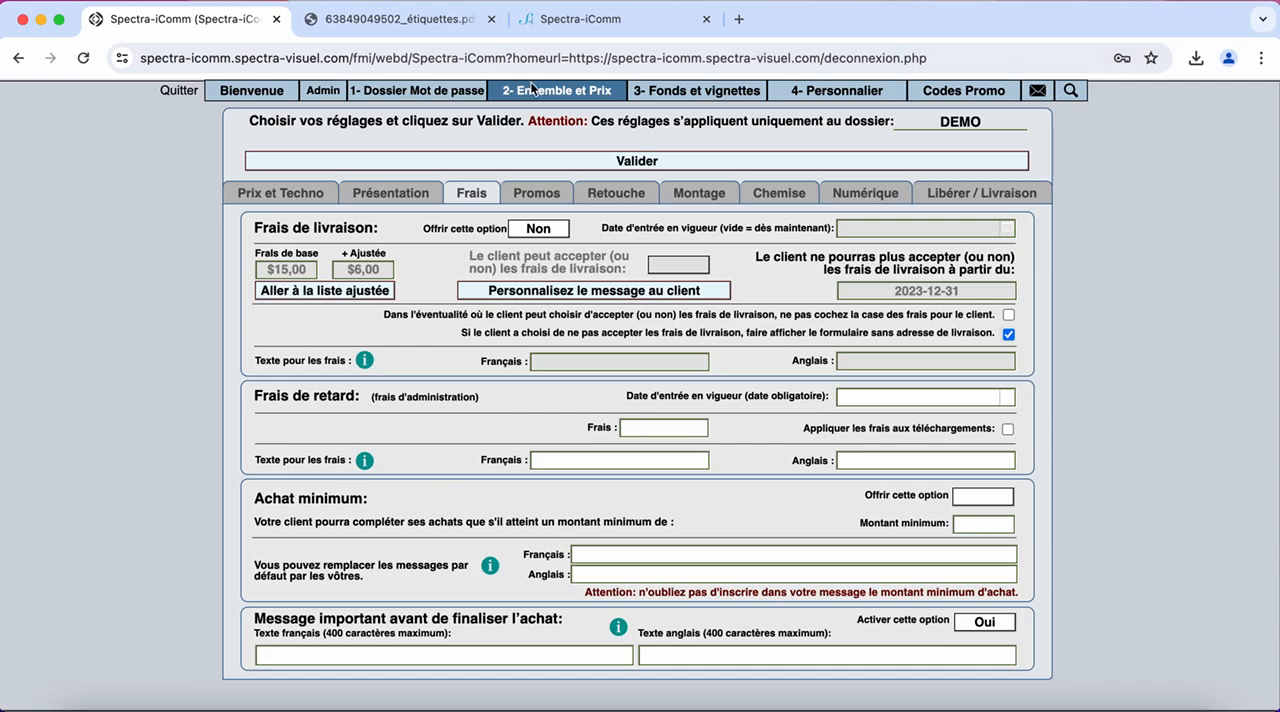
click(978, 94)
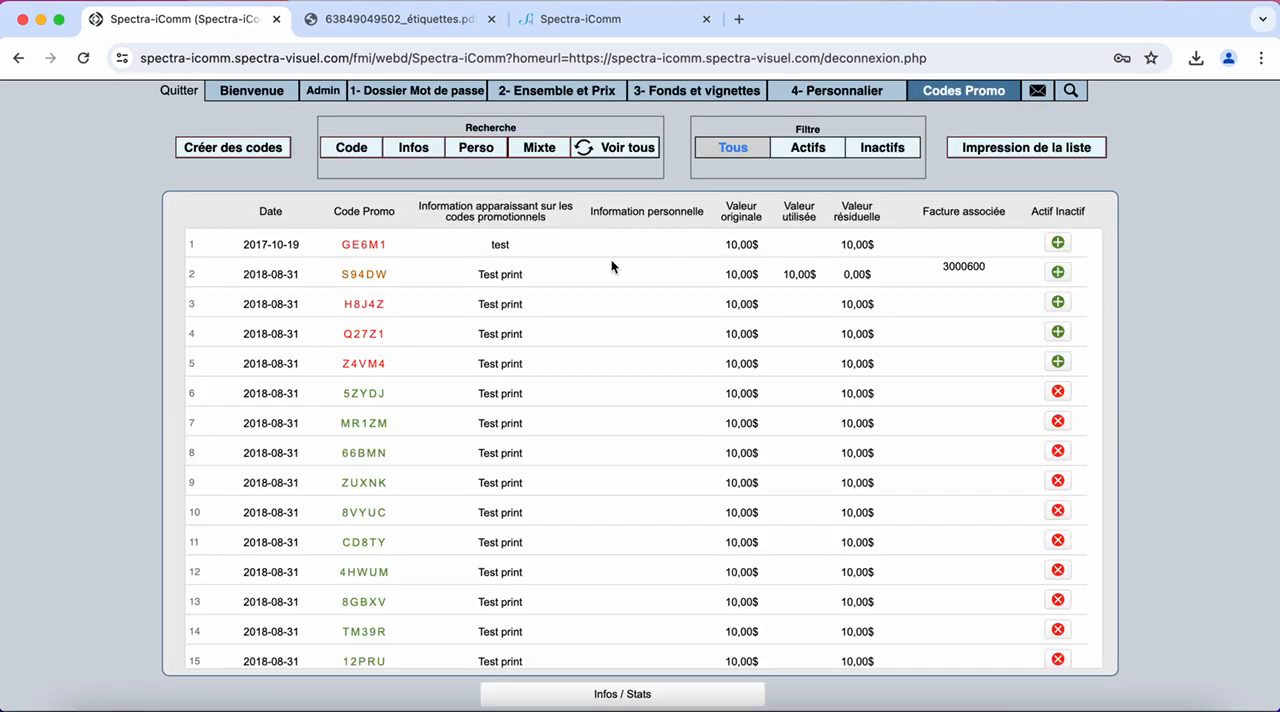
scroll(536, 399, down, 15)
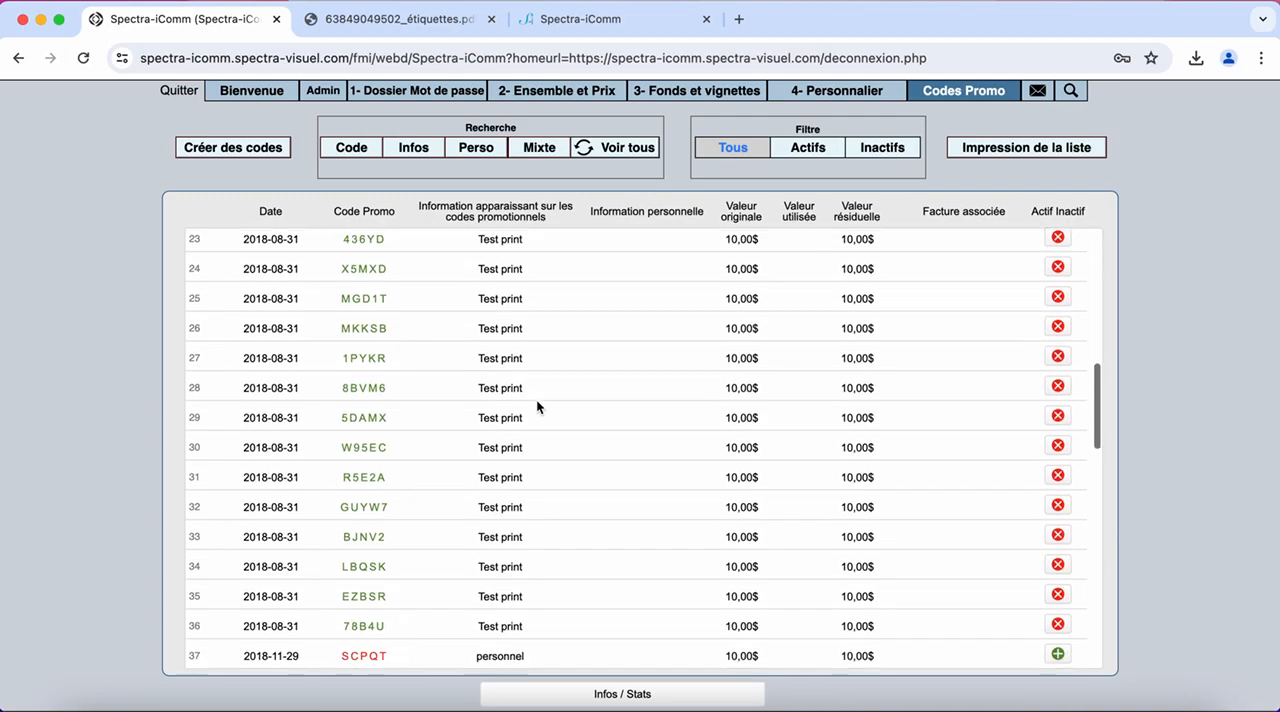